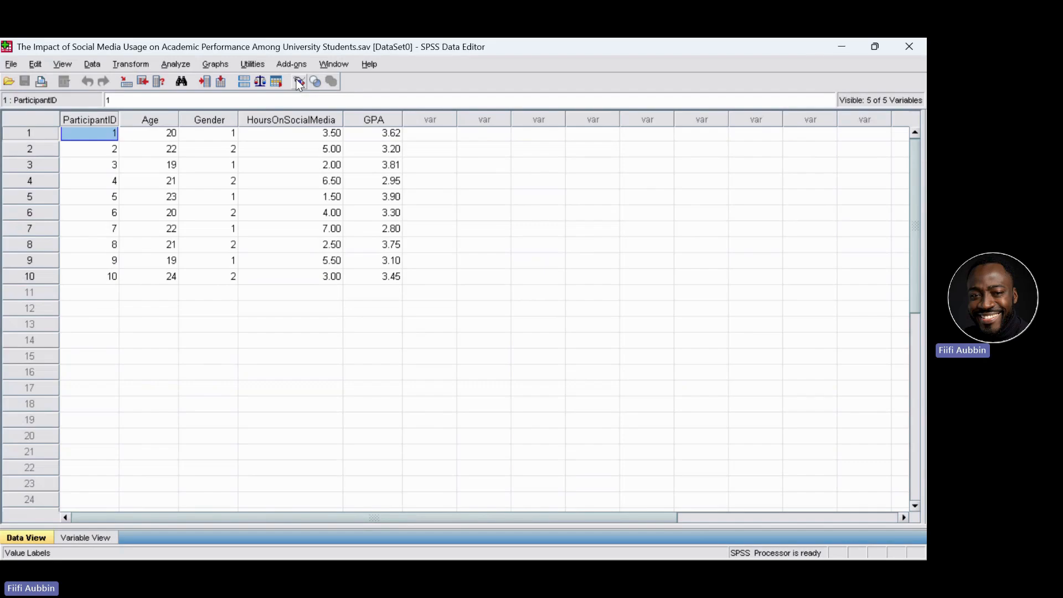
- Toggle the Gender column between numeric codes and value labels several times, leaving the Male and Female labels displayed
{"action": "left_click", "coordinate": [299, 82]}
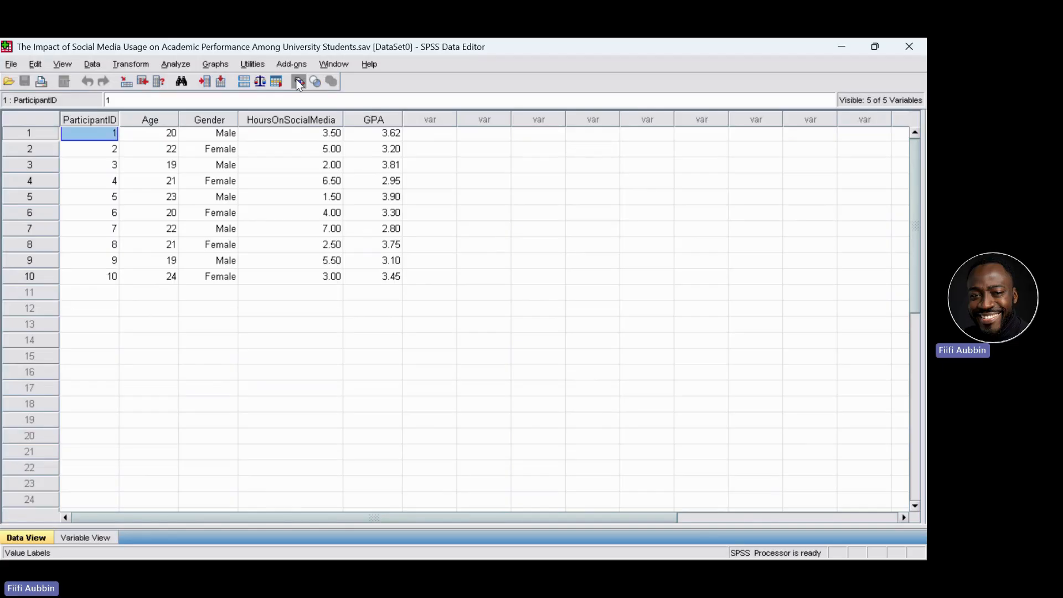
{"action": "left_click", "coordinate": [298, 82]}
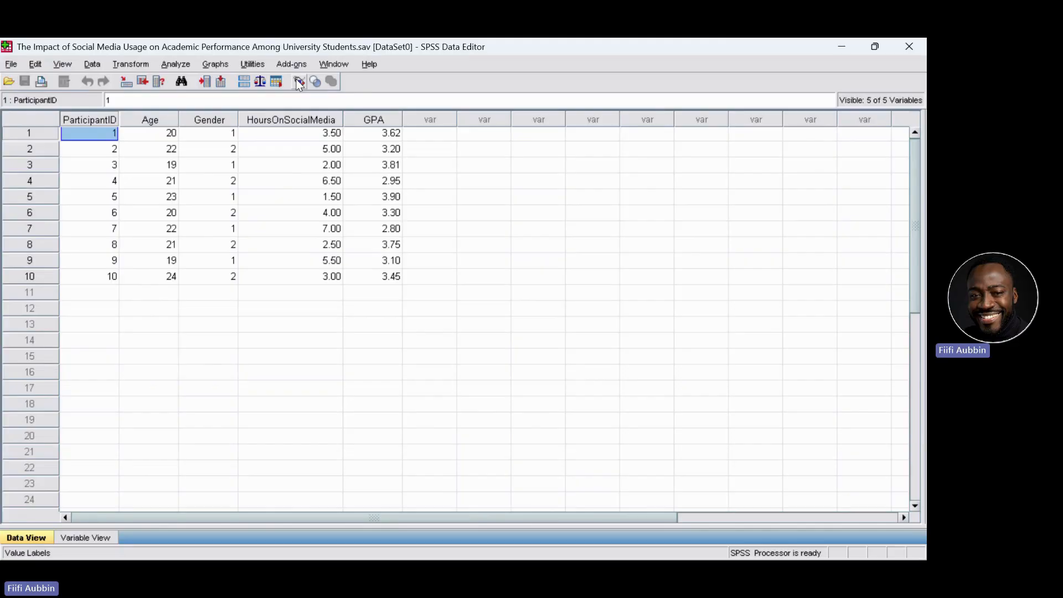
{"action": "left_click", "coordinate": [298, 82]}
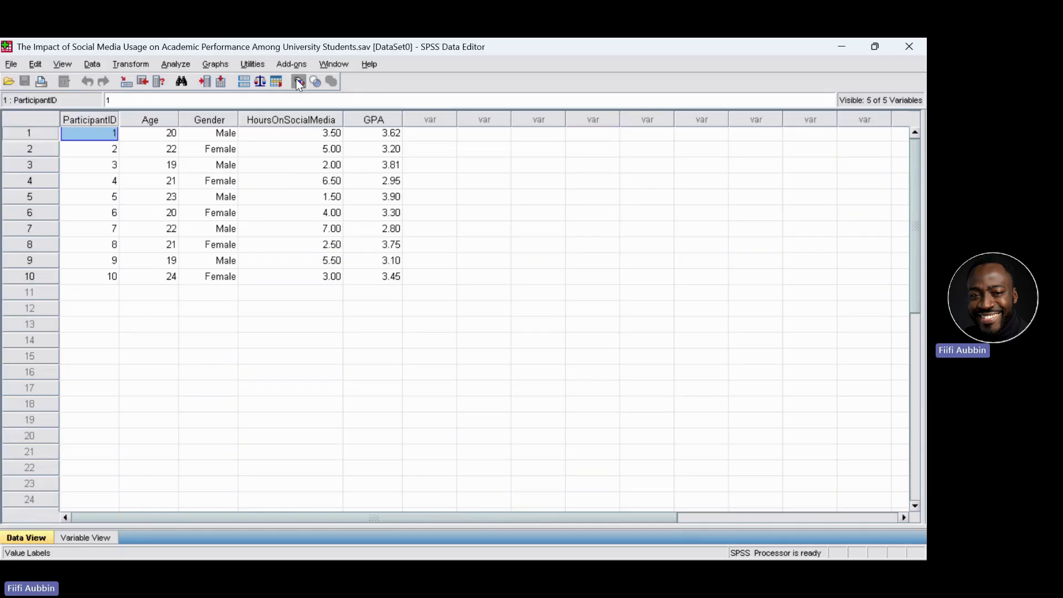
{"action": "left_click", "coordinate": [296, 81]}
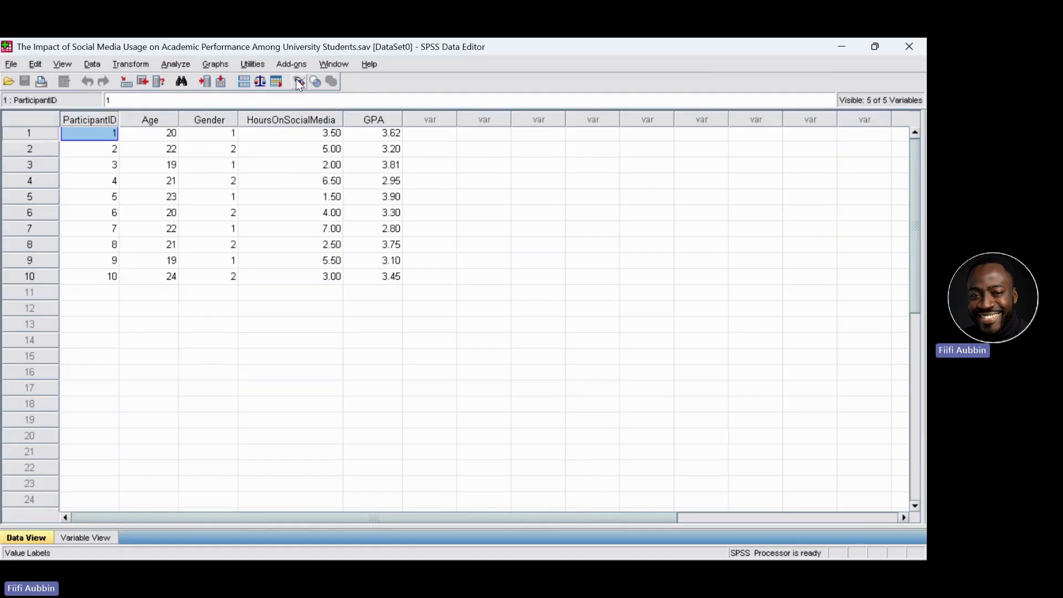
{"action": "left_click", "coordinate": [299, 83]}
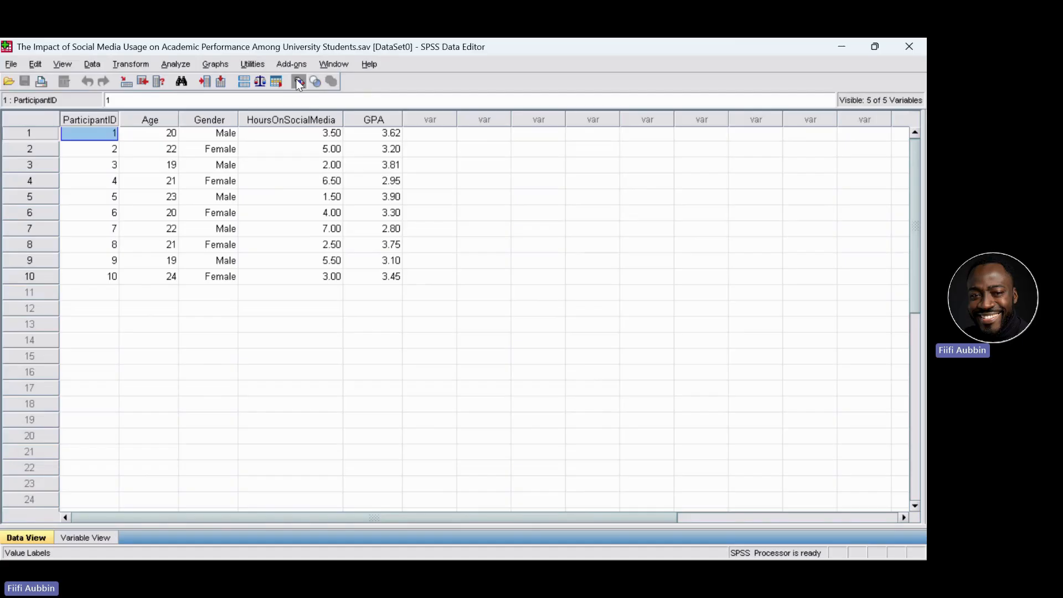
{"action": "left_click", "coordinate": [299, 83]}
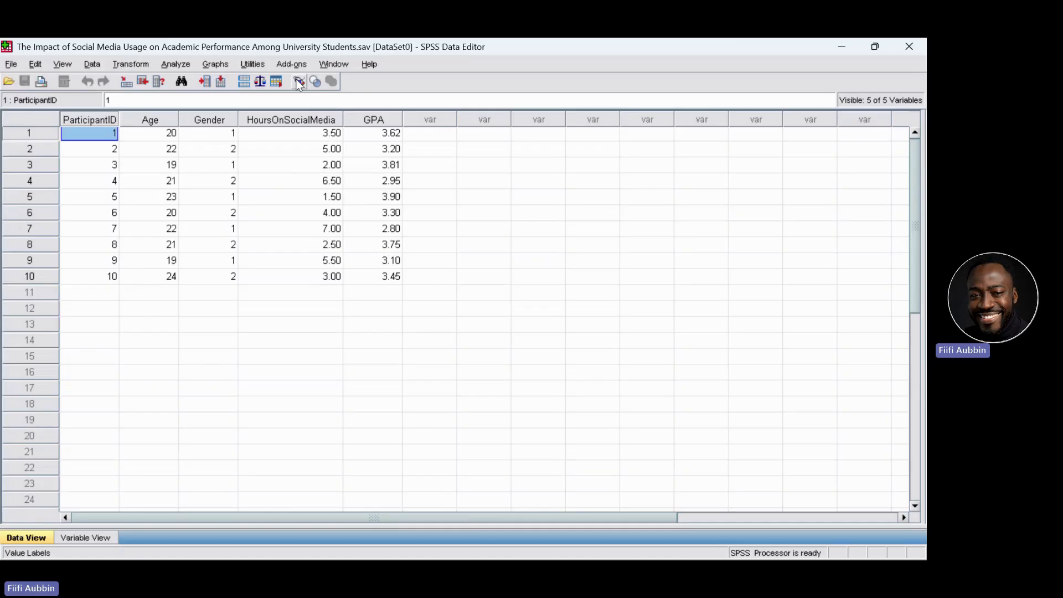
{"action": "left_click", "coordinate": [299, 83]}
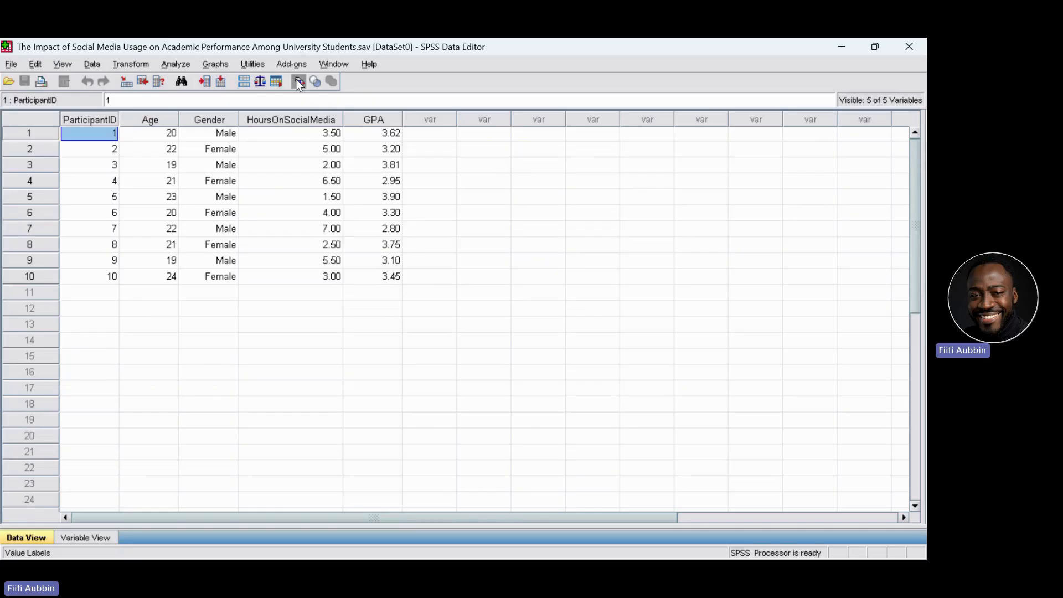
{"action": "left_click", "coordinate": [298, 82]}
{"action": "left_click", "coordinate": [298, 83]}
{"action": "left_click", "coordinate": [298, 82]}
{"action": "left_click", "coordinate": [298, 81]}
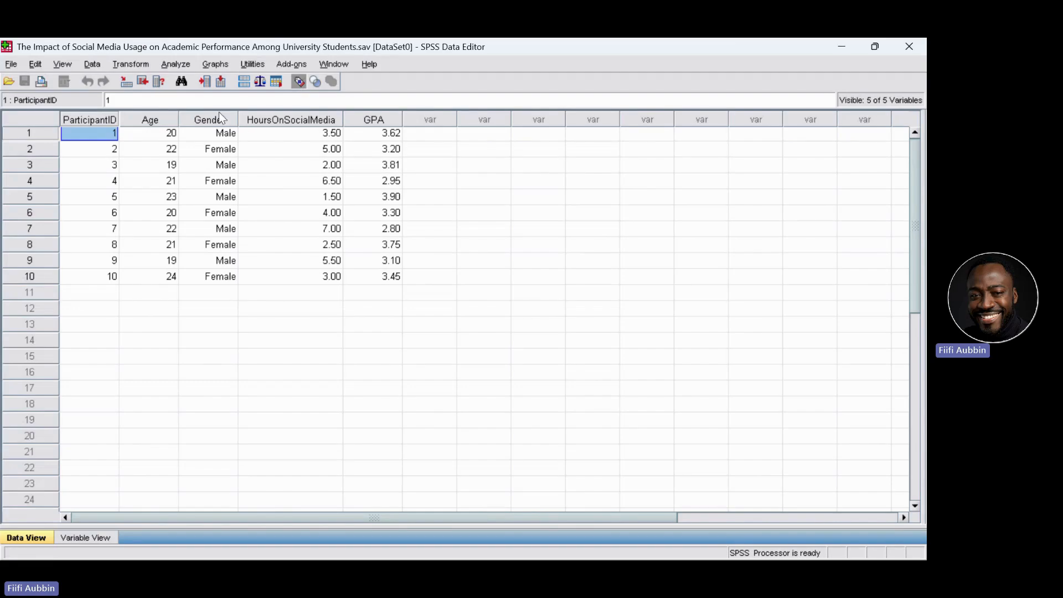
- Sort the cases by ParticipantID in ascending order and return to the data sheet
{"action": "left_click", "coordinate": [105, 121]}
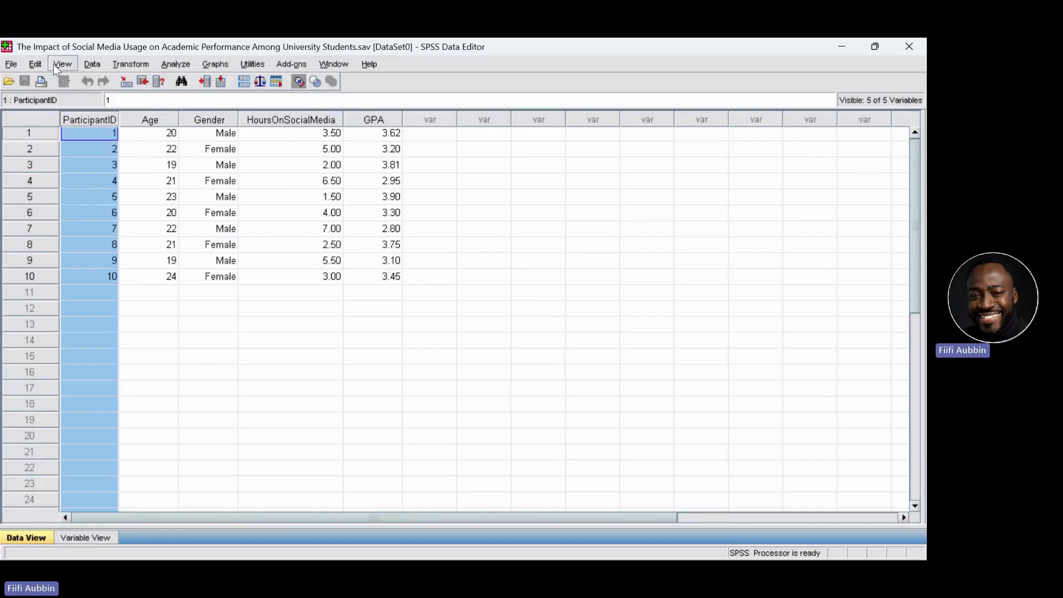
{"action": "left_click", "coordinate": [92, 65]}
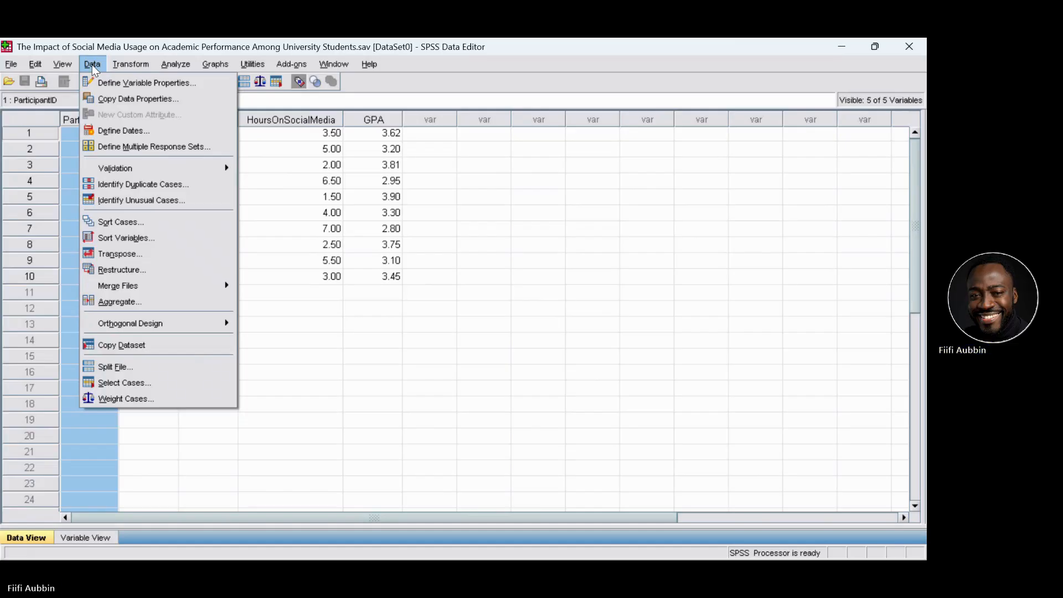
{"action": "left_click", "coordinate": [159, 223]}
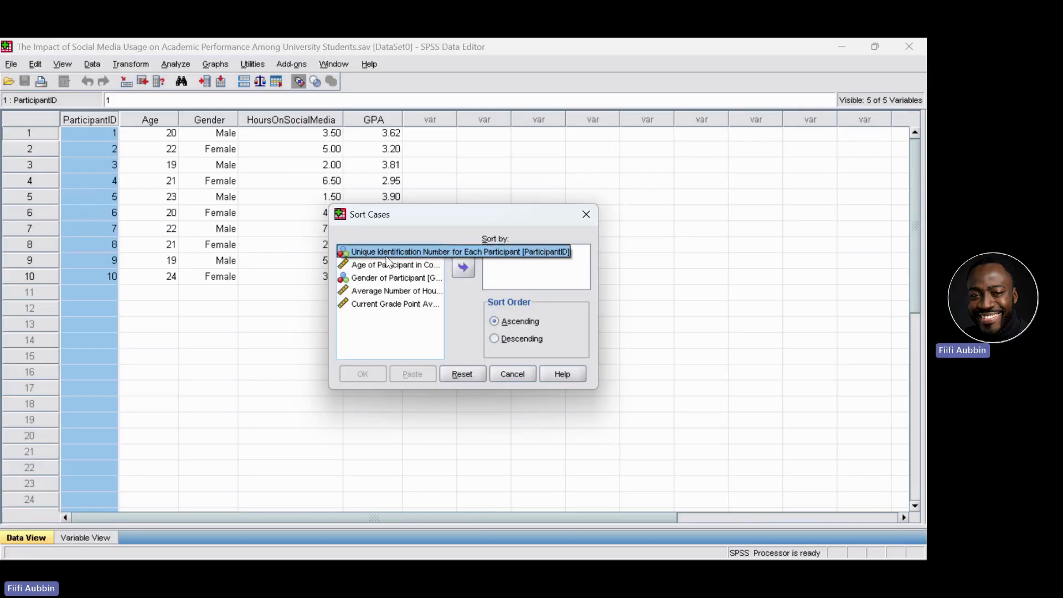
{"action": "left_click", "coordinate": [466, 270]}
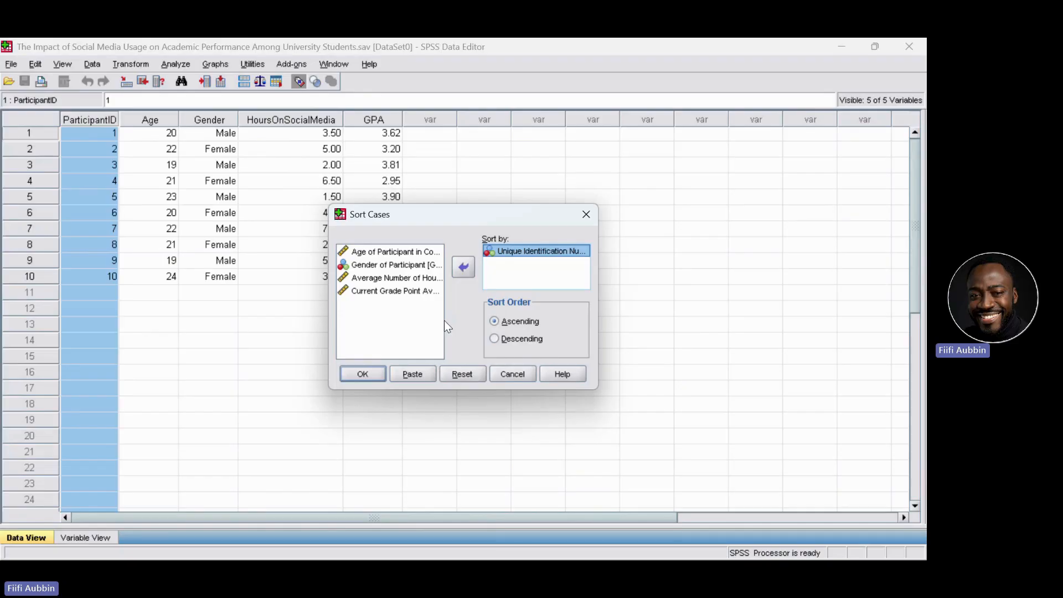
{"action": "left_click", "coordinate": [372, 374]}
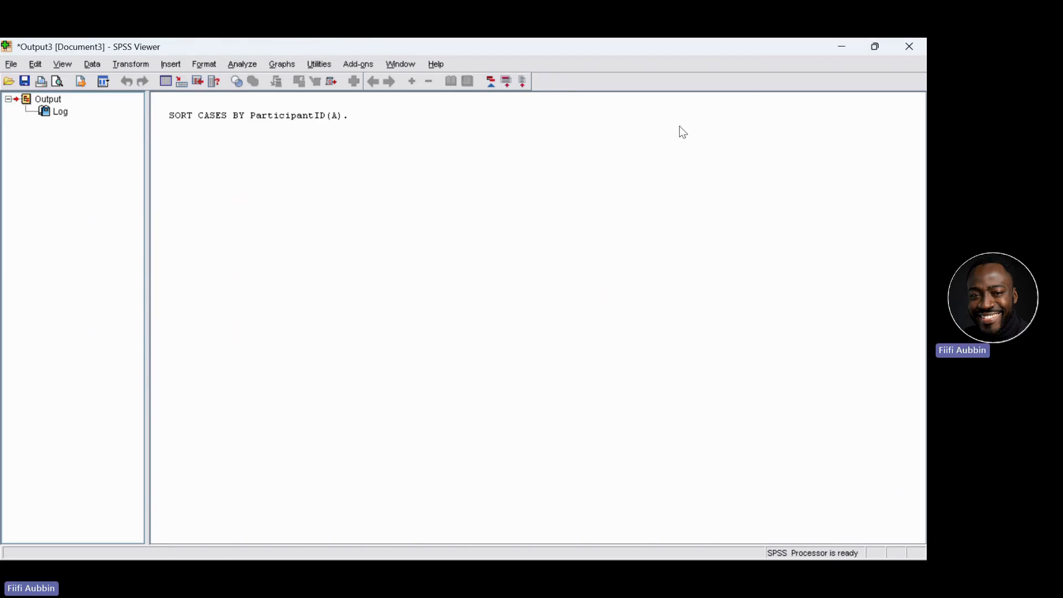
{"action": "left_click", "coordinate": [841, 50]}
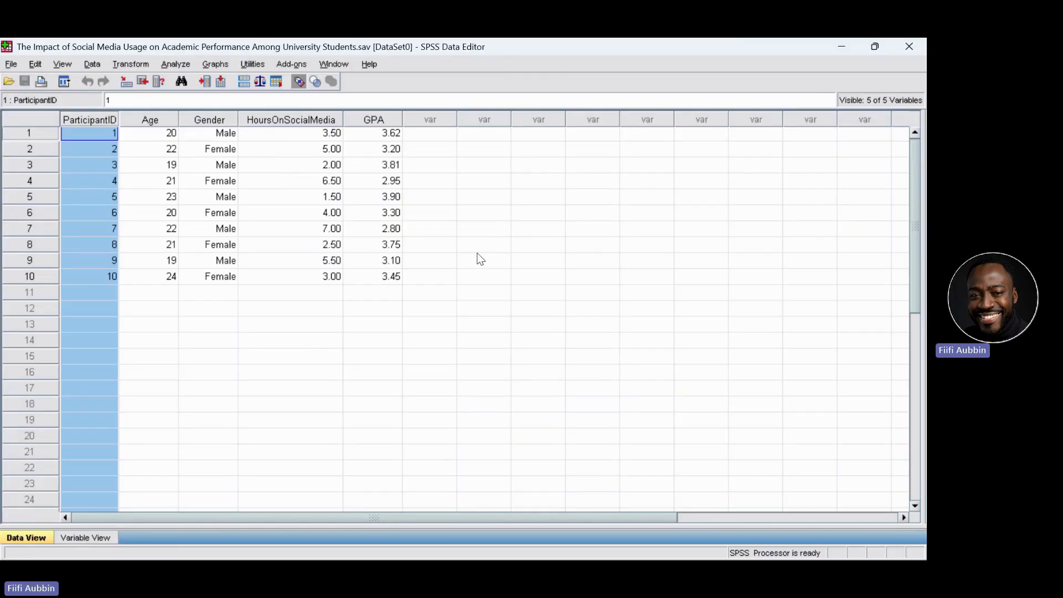
- Re-sort the cases in ascending order by Age instead of ParticipantID and return to the data sheet
{"action": "left_click", "coordinate": [85, 138]}
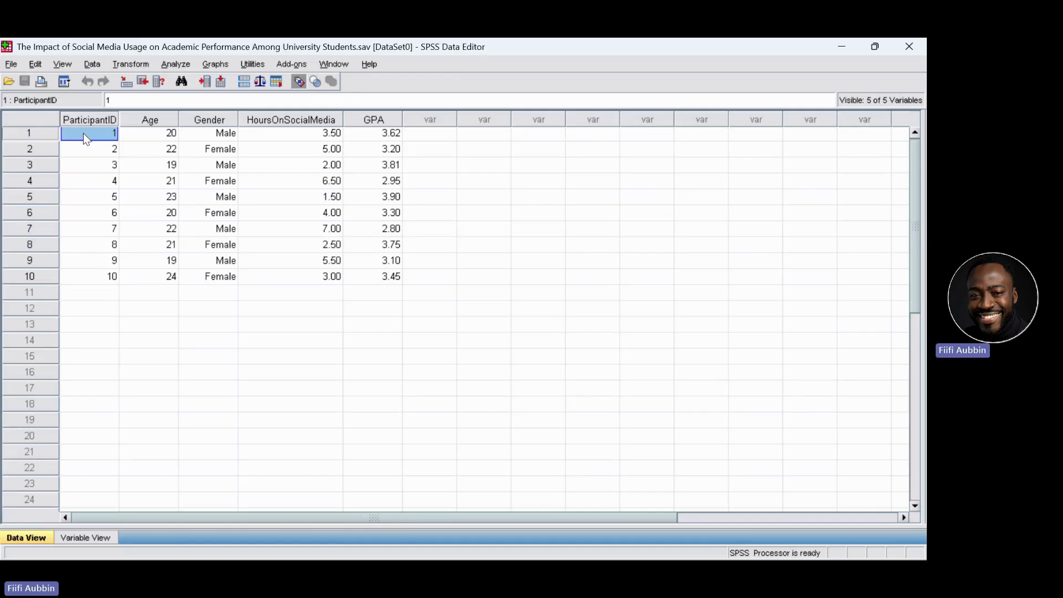
{"action": "left_click", "coordinate": [91, 64]}
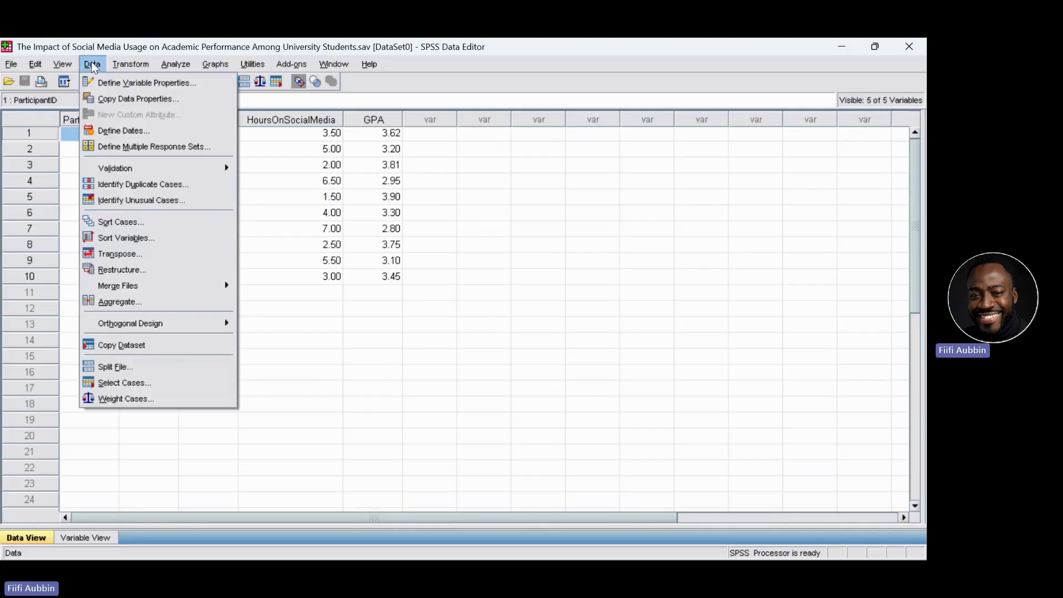
{"action": "left_click", "coordinate": [128, 224]}
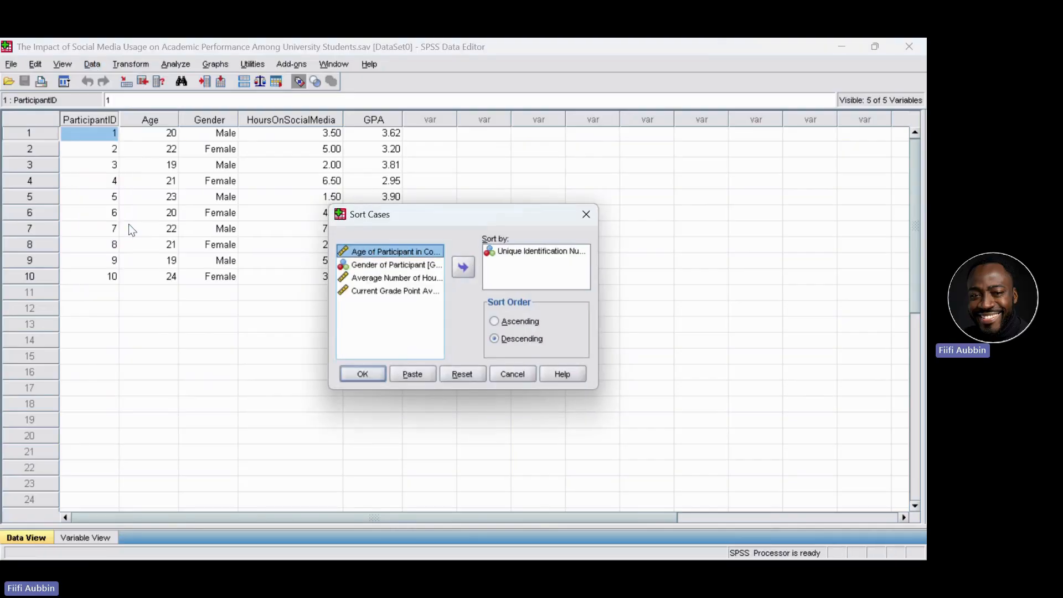
{"action": "left_click", "coordinate": [510, 252]}
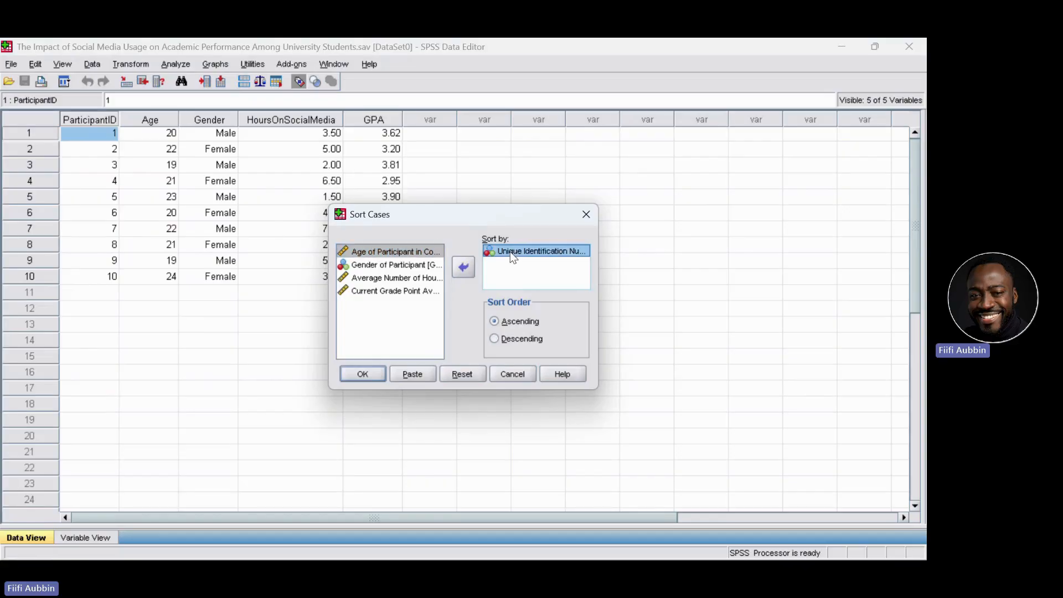
{"action": "left_click", "coordinate": [462, 268]}
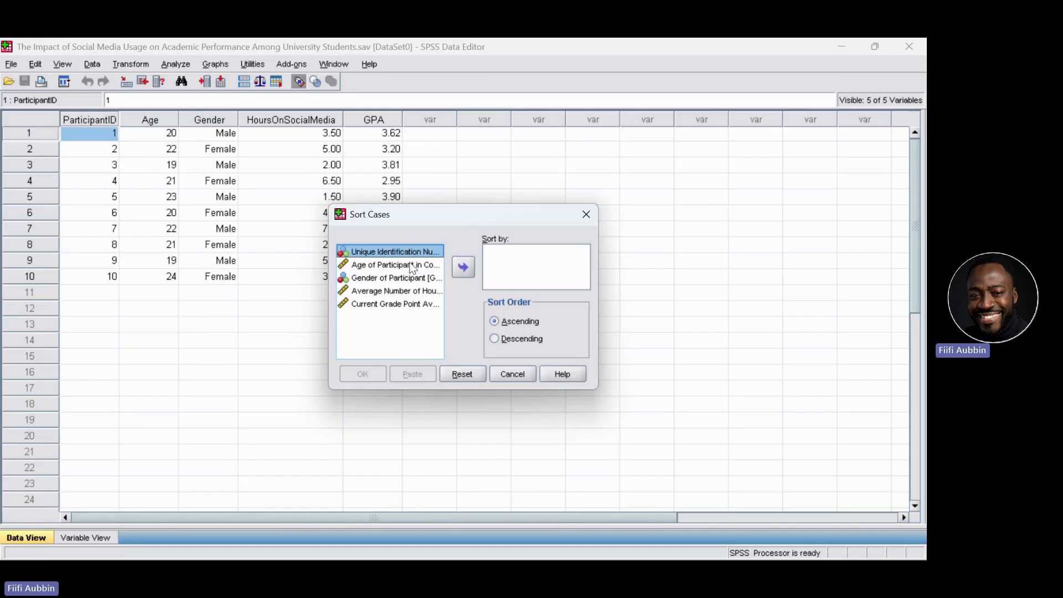
{"action": "left_click", "coordinate": [411, 266]}
{"action": "left_click", "coordinate": [464, 268]}
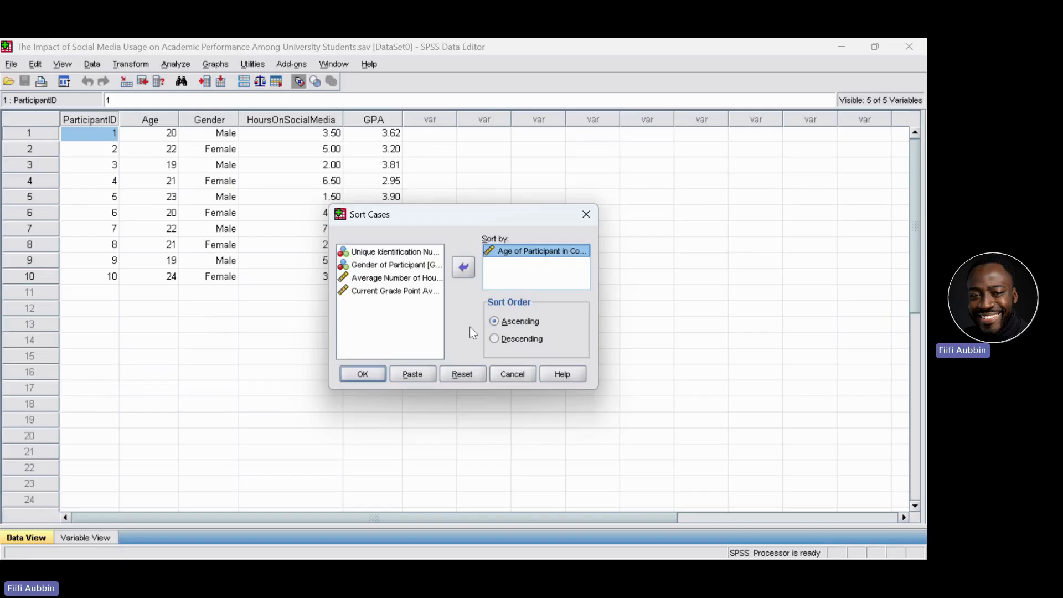
{"action": "left_click", "coordinate": [368, 371]}
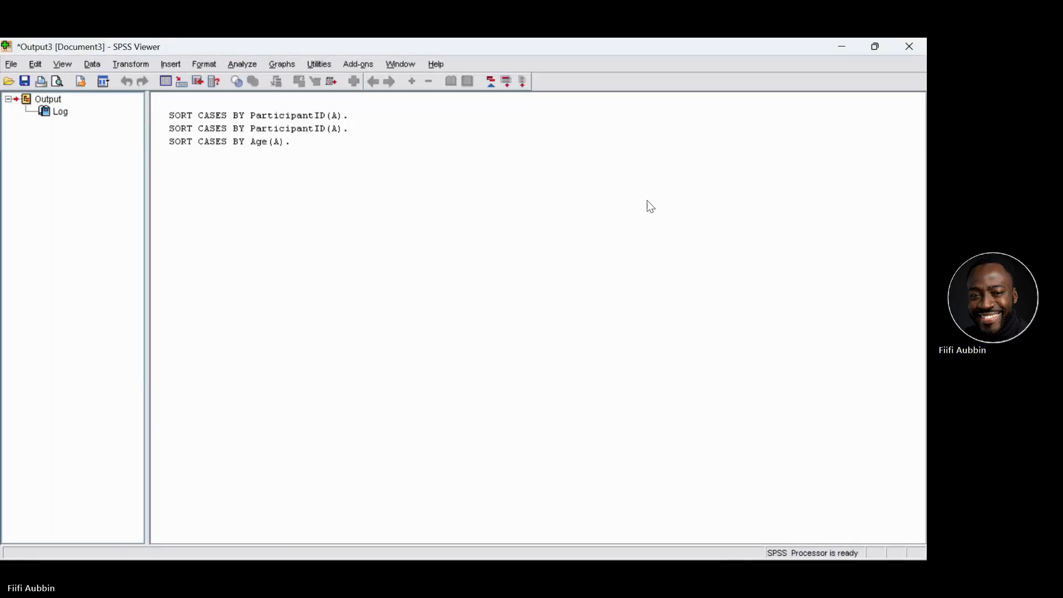
{"action": "left_click", "coordinate": [837, 51]}
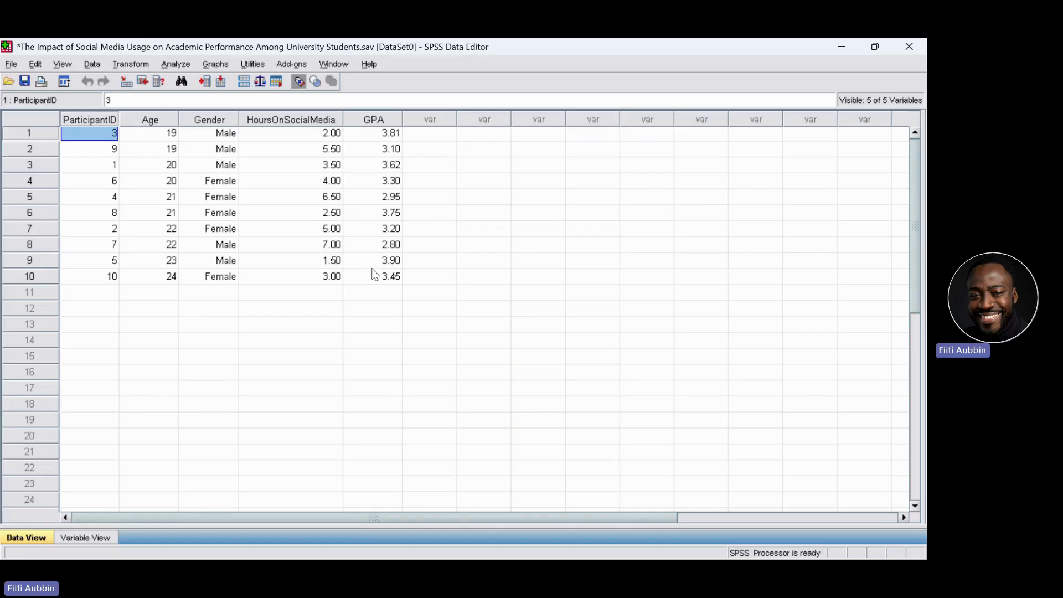
- Examine the ParticipantID, Gender, HoursOnSocialMedia and GPA columns one after another in the sorted data
{"action": "left_click", "coordinate": [105, 120]}
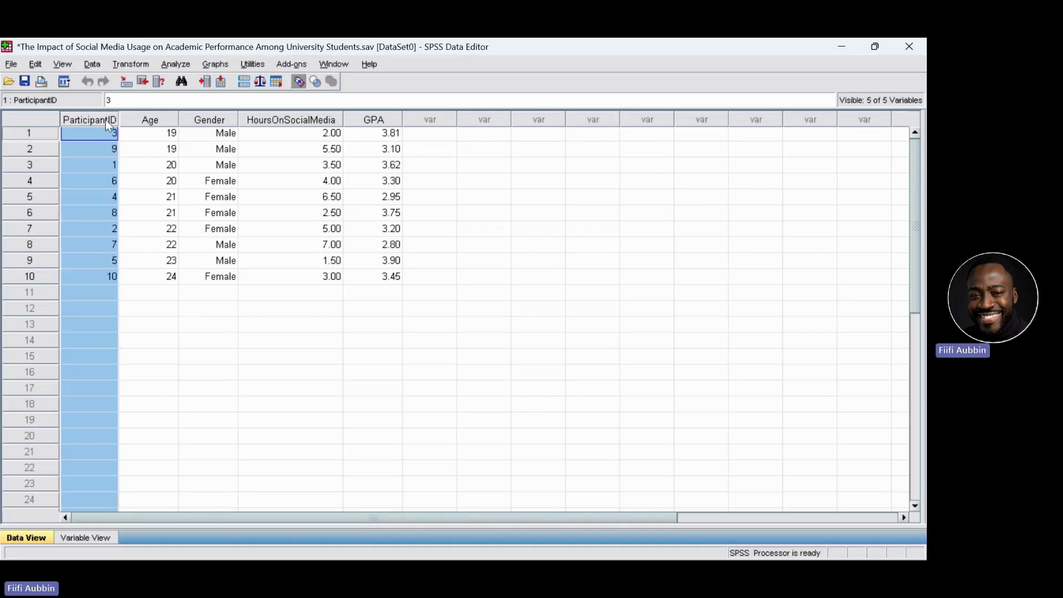
{"action": "left_click", "coordinate": [217, 119]}
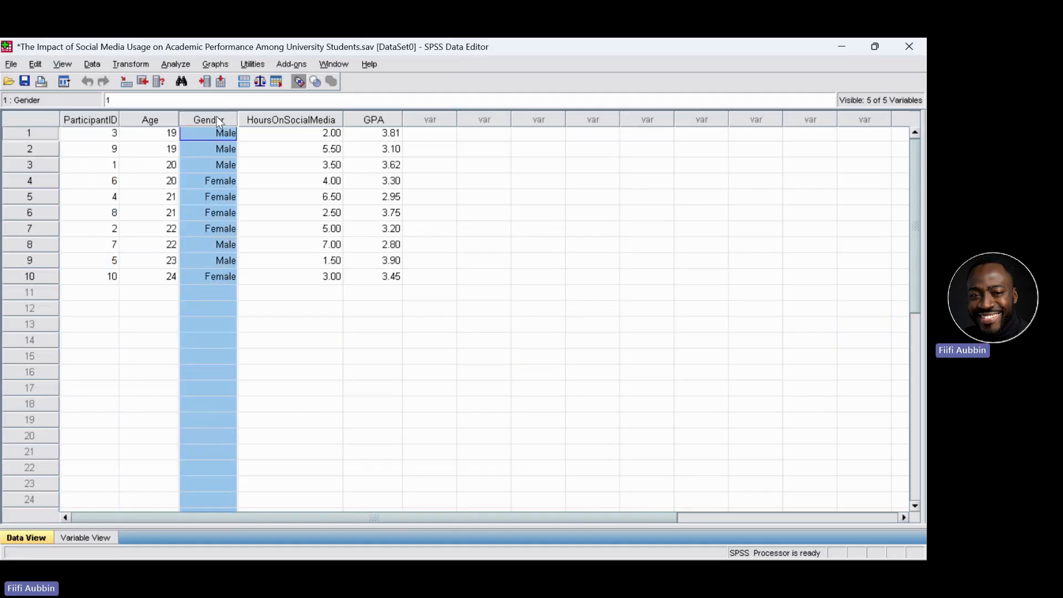
{"action": "left_click", "coordinate": [314, 119]}
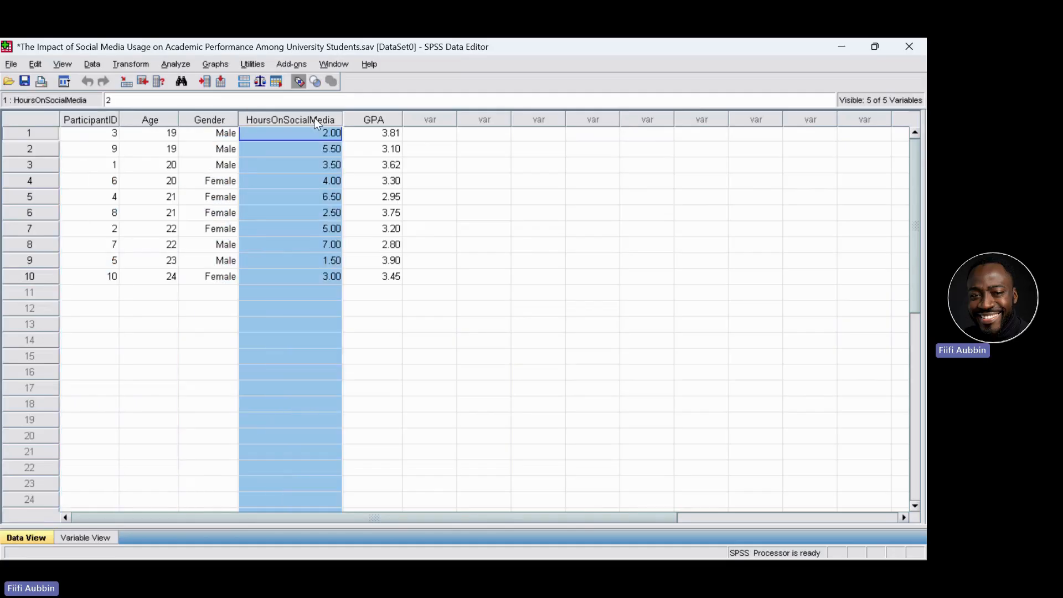
{"action": "left_click", "coordinate": [394, 118]}
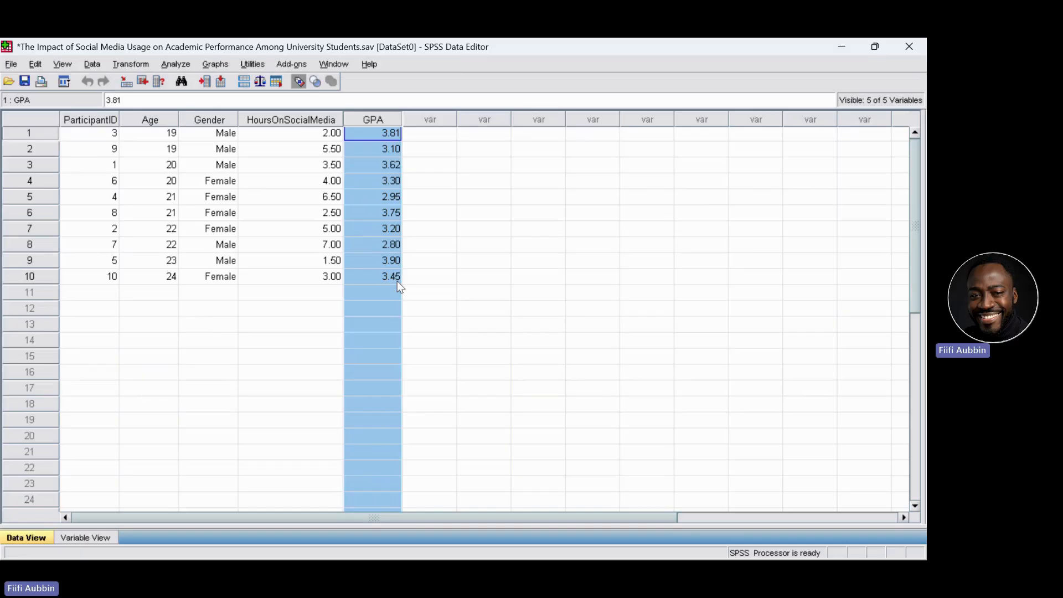
{"action": "left_click", "coordinate": [98, 65]}
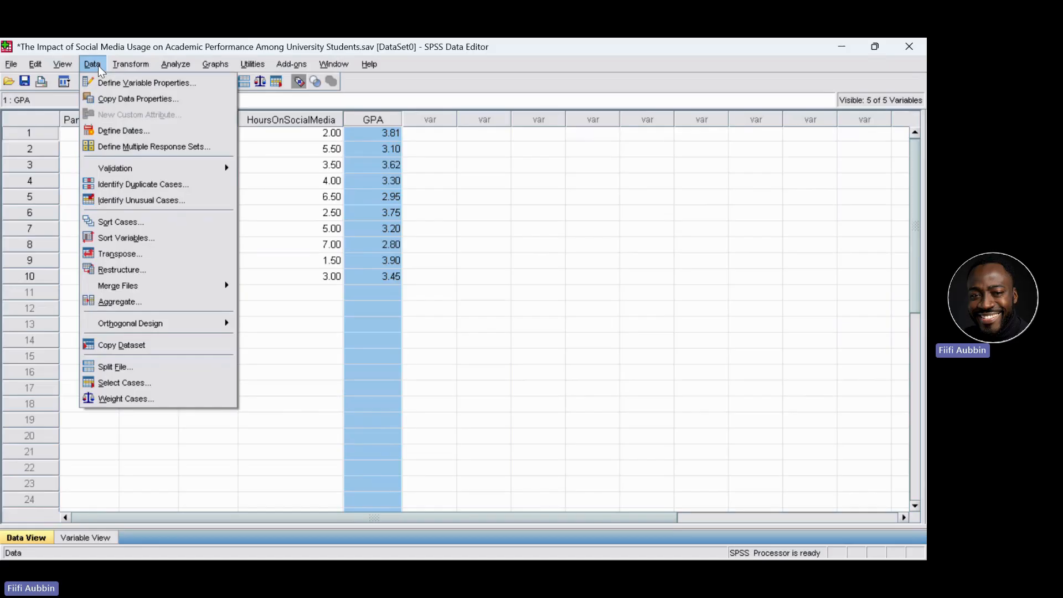
{"action": "left_click", "coordinate": [131, 223]}
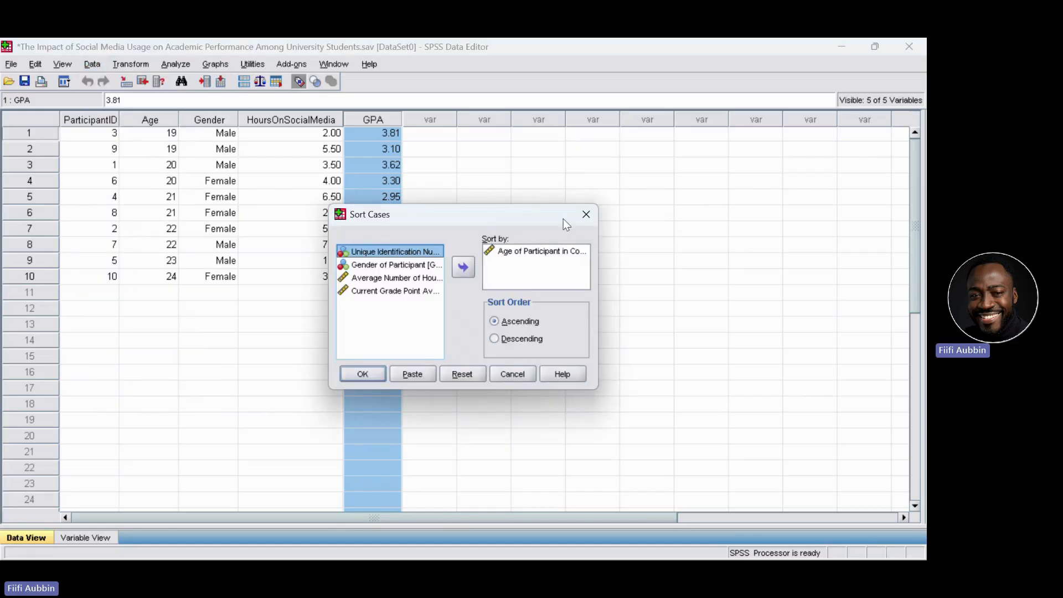
{"action": "left_click", "coordinate": [586, 221]}
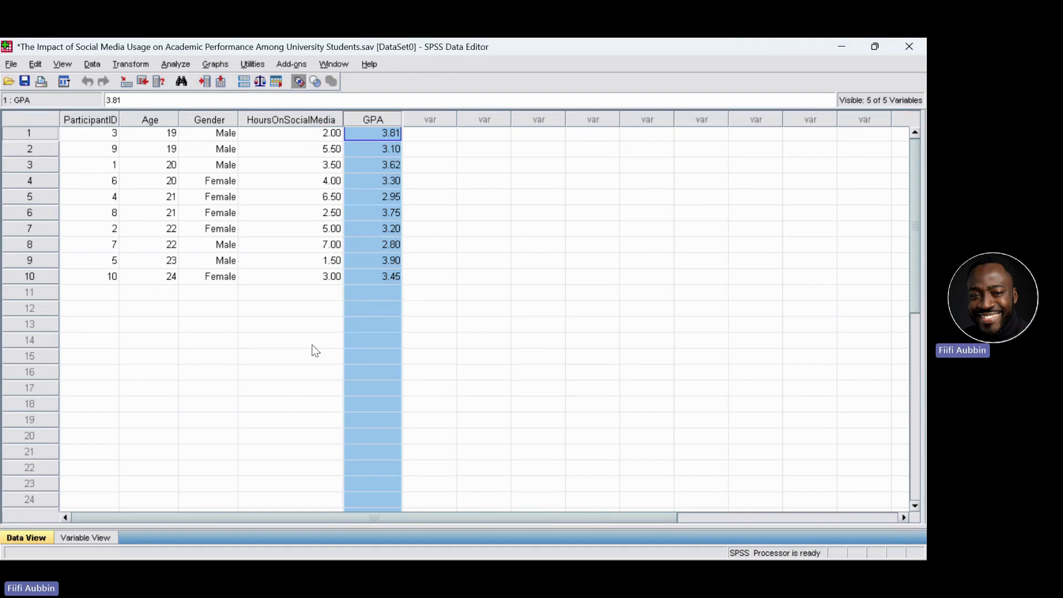
- Re-sort the cases in descending order by HoursOnSocialMedia instead of Age
{"action": "left_click", "coordinate": [296, 121]}
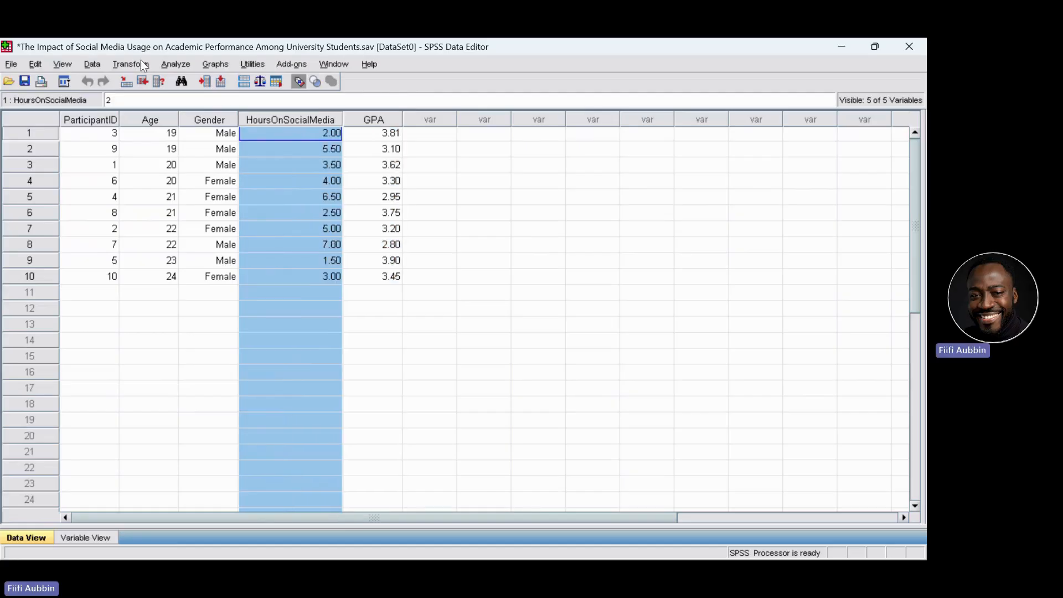
{"action": "left_click", "coordinate": [94, 65]}
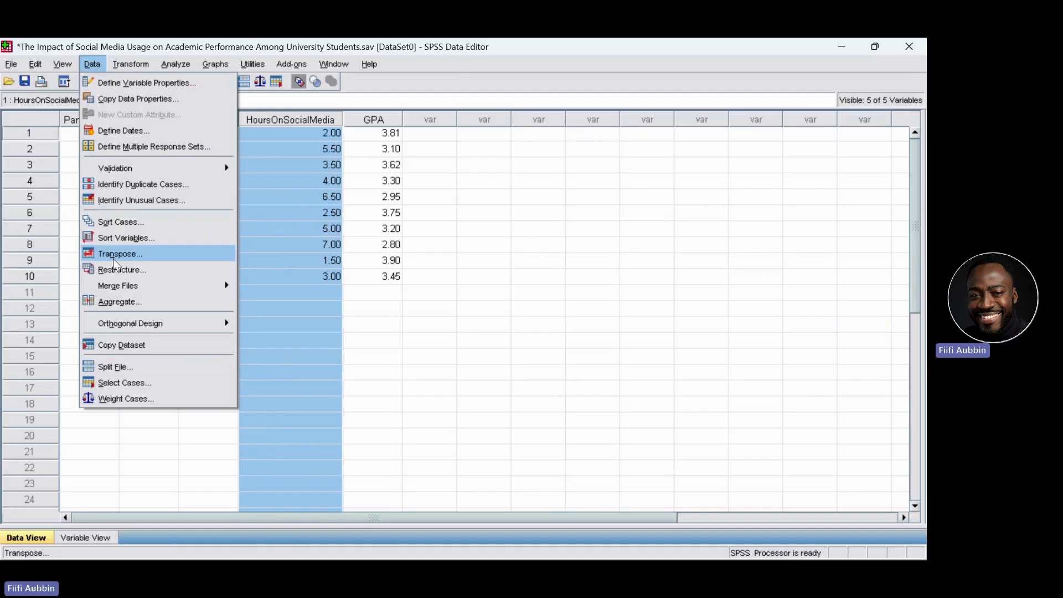
{"action": "left_click", "coordinate": [143, 221]}
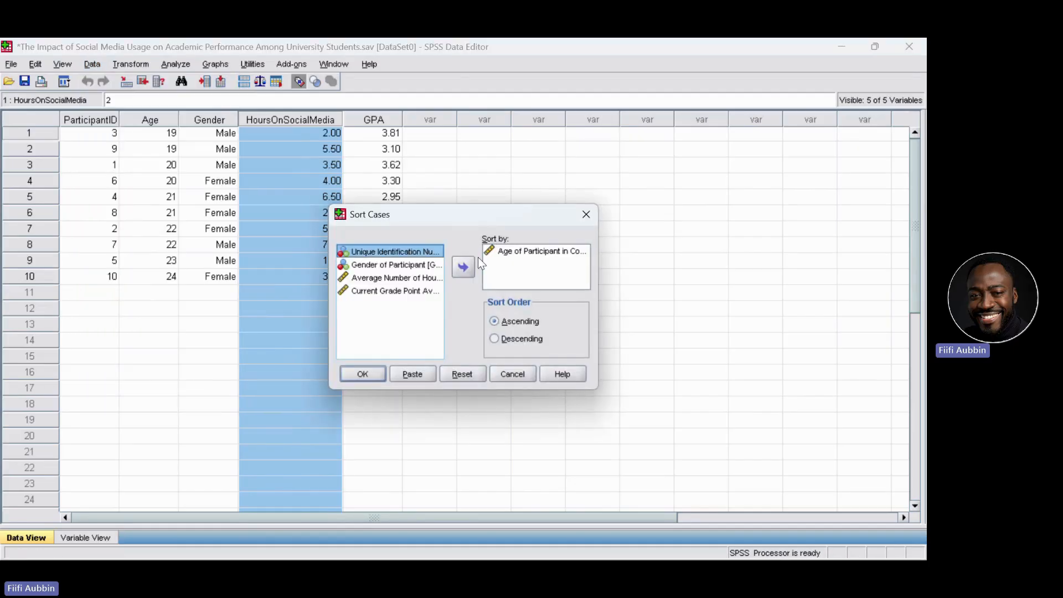
{"action": "left_click", "coordinate": [524, 253]}
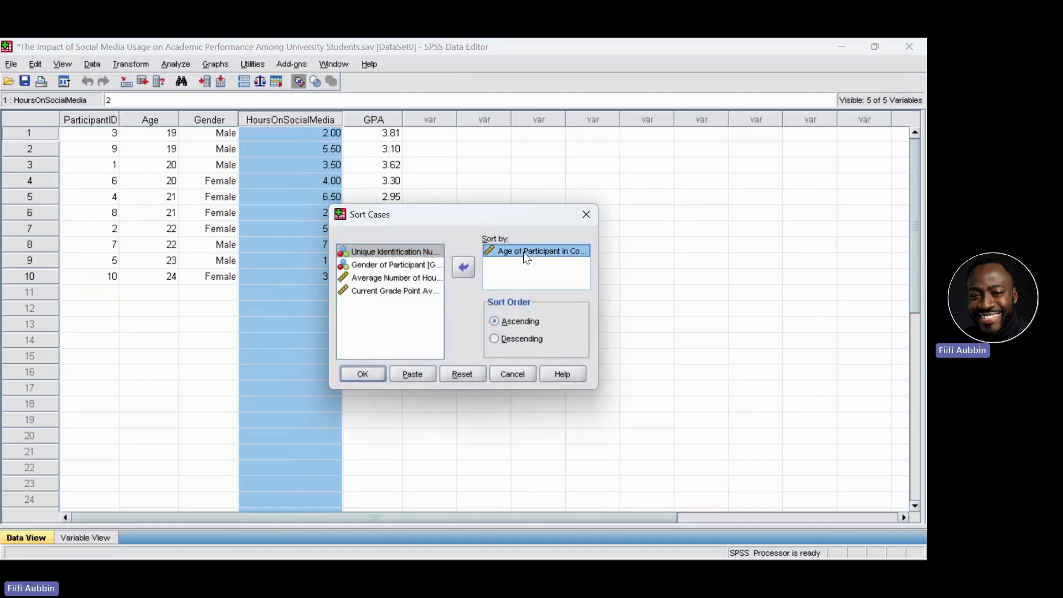
{"action": "left_click", "coordinate": [458, 275]}
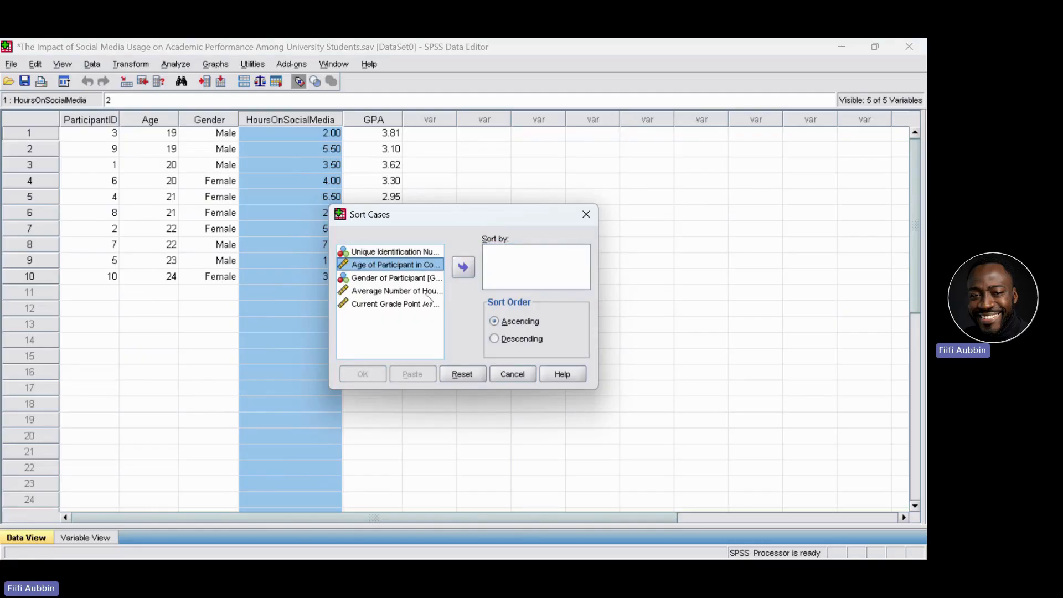
{"action": "left_click", "coordinate": [391, 292]}
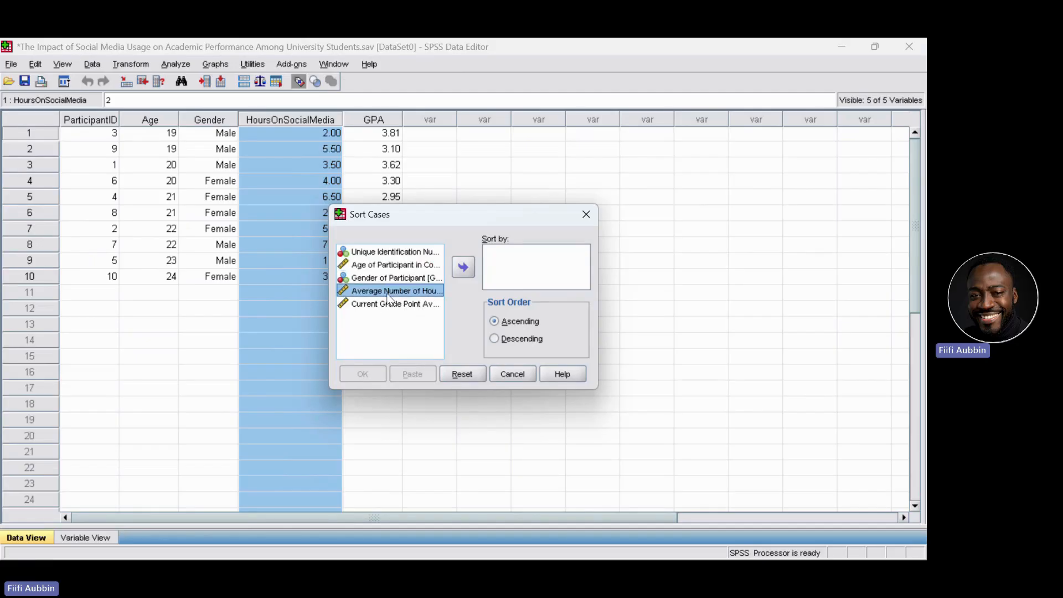
{"action": "left_click", "coordinate": [466, 267]}
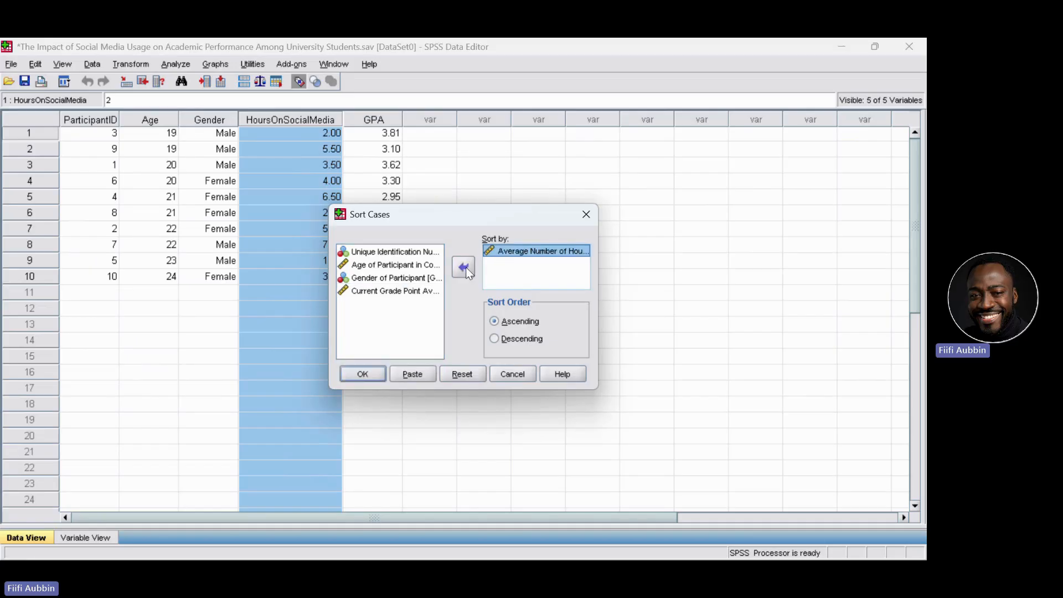
{"action": "left_click", "coordinate": [496, 339]}
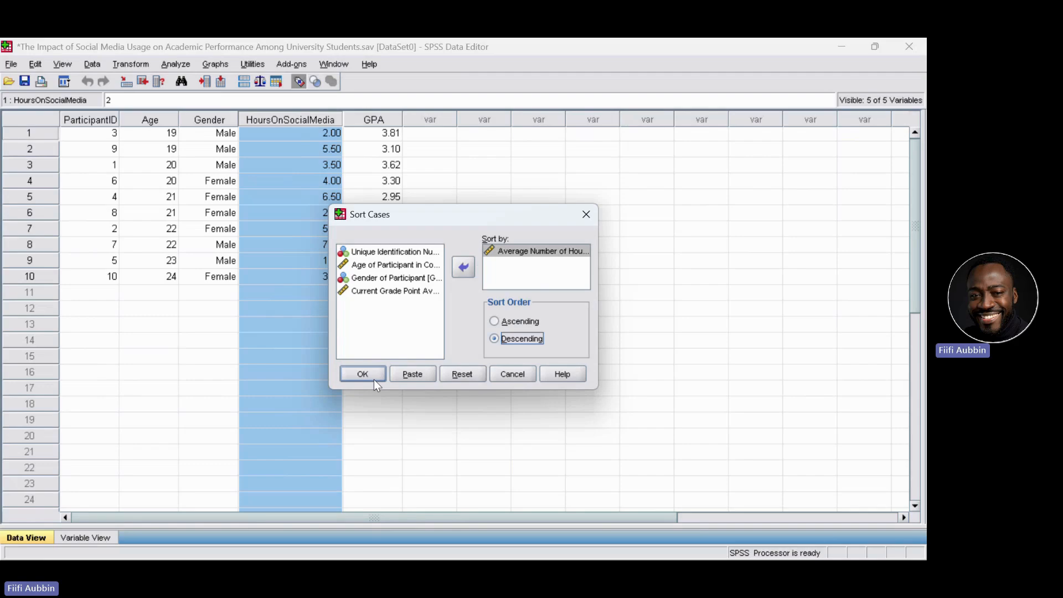
{"action": "left_click", "coordinate": [374, 380]}
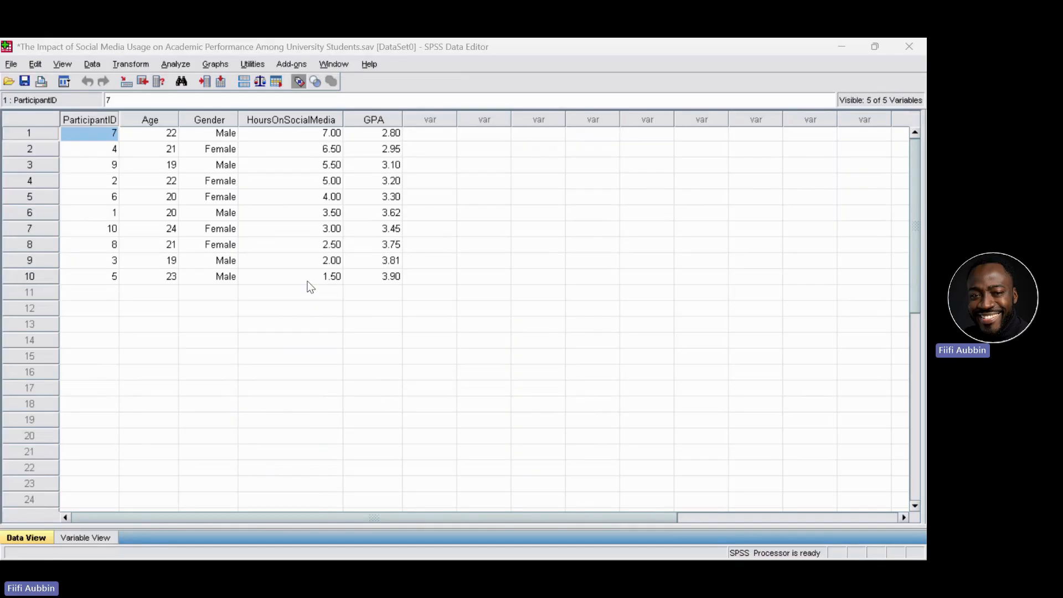
- Re-sort the cases in ascending order by ParticipantID instead of HoursOnSocialMedia
{"action": "left_click", "coordinate": [92, 65]}
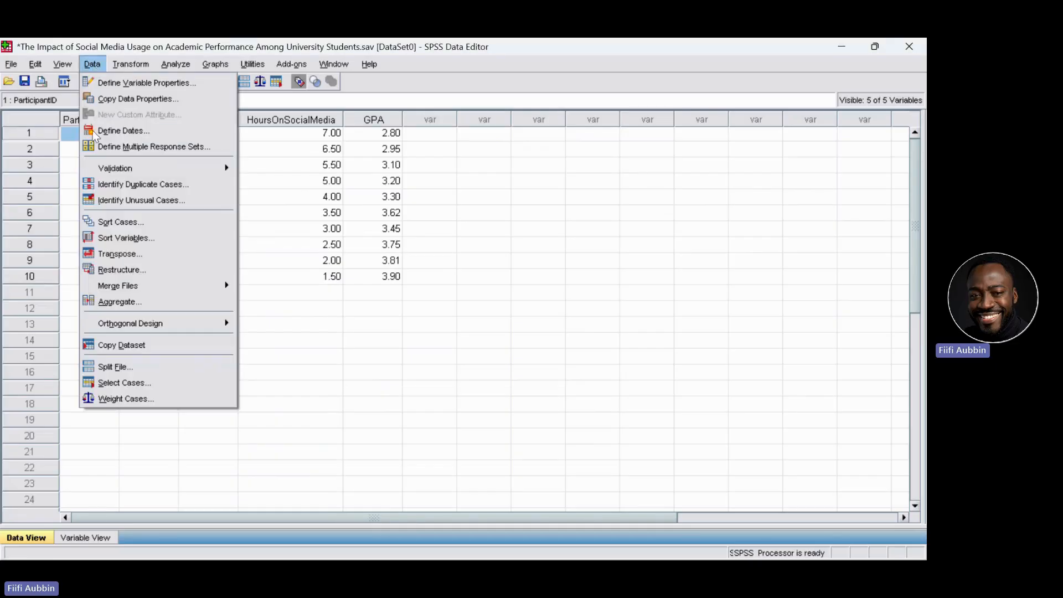
{"action": "left_click", "coordinate": [124, 222]}
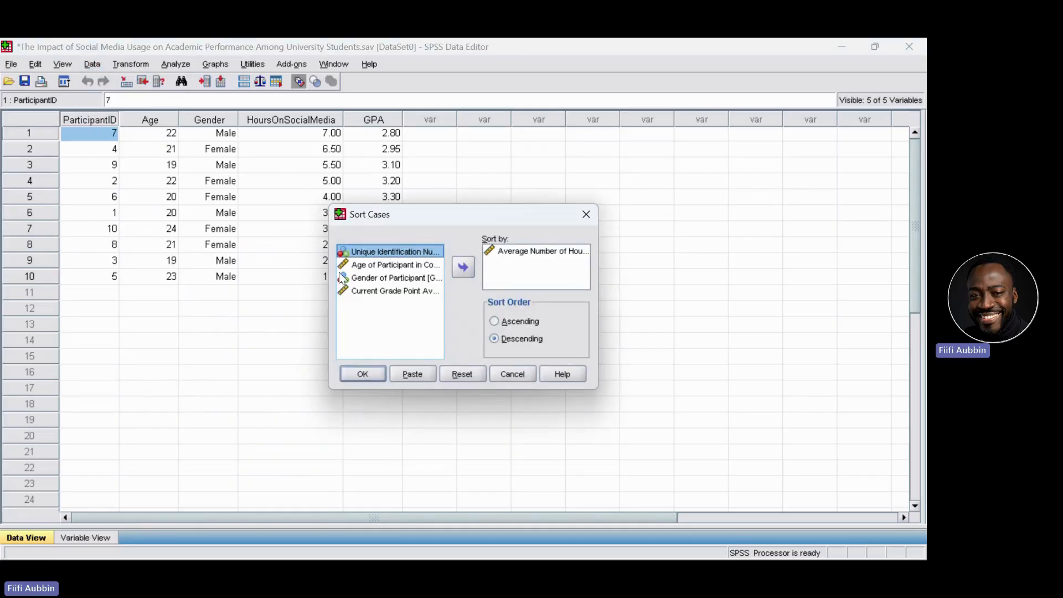
{"action": "left_click", "coordinate": [536, 251]}
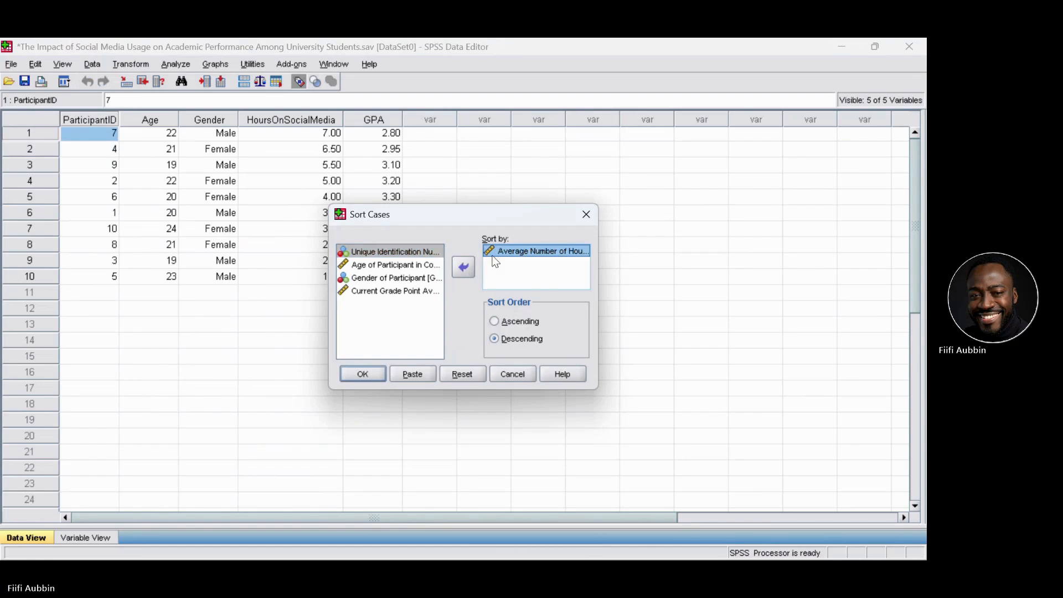
{"action": "left_click", "coordinate": [462, 269]}
{"action": "left_click", "coordinate": [389, 253]}
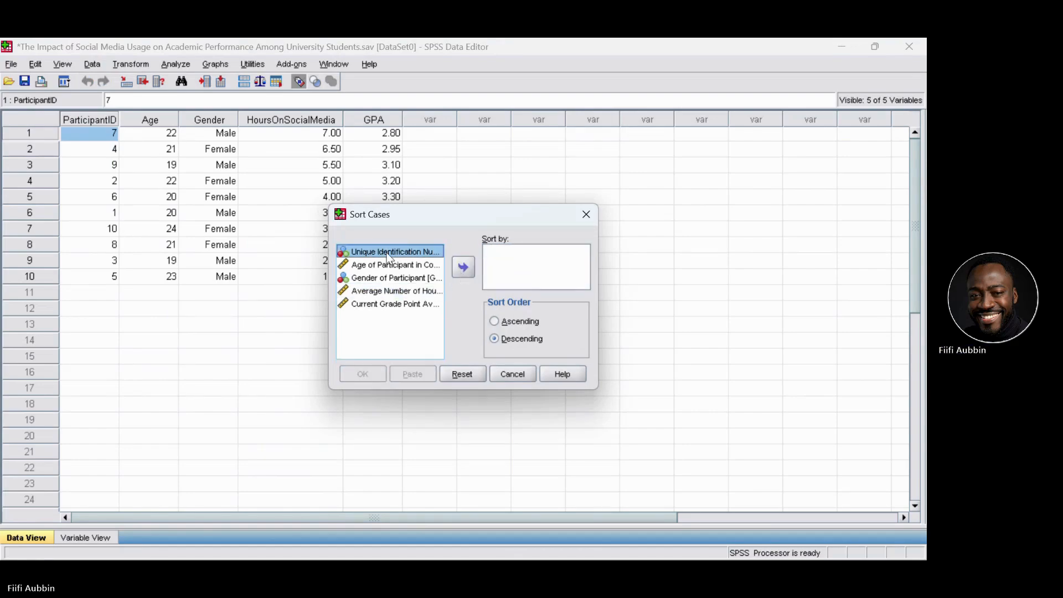
{"action": "left_click", "coordinate": [463, 268]}
{"action": "left_click", "coordinate": [494, 321]}
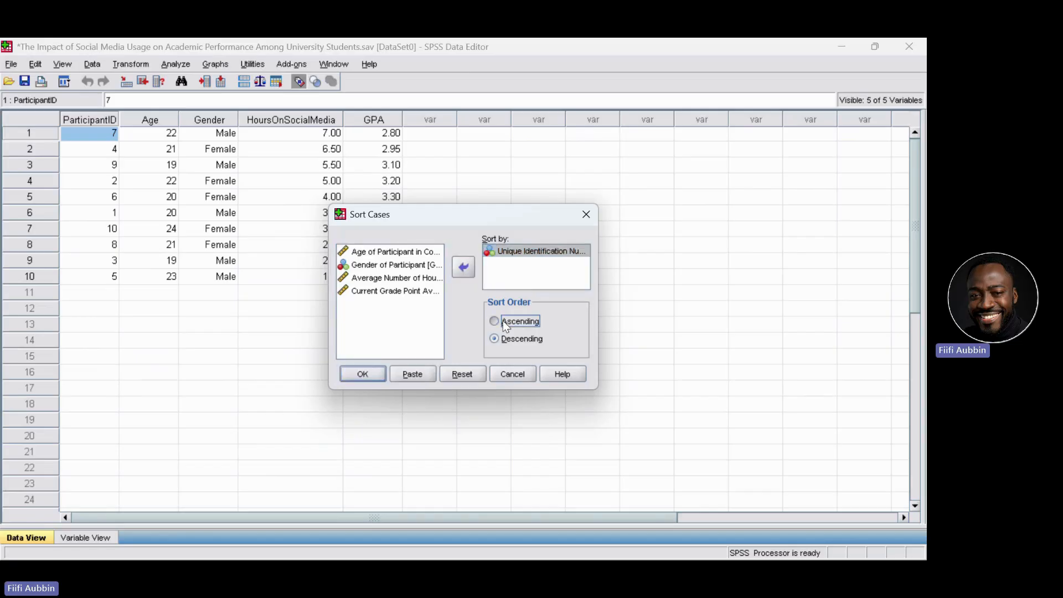
{"action": "left_click", "coordinate": [363, 375]}
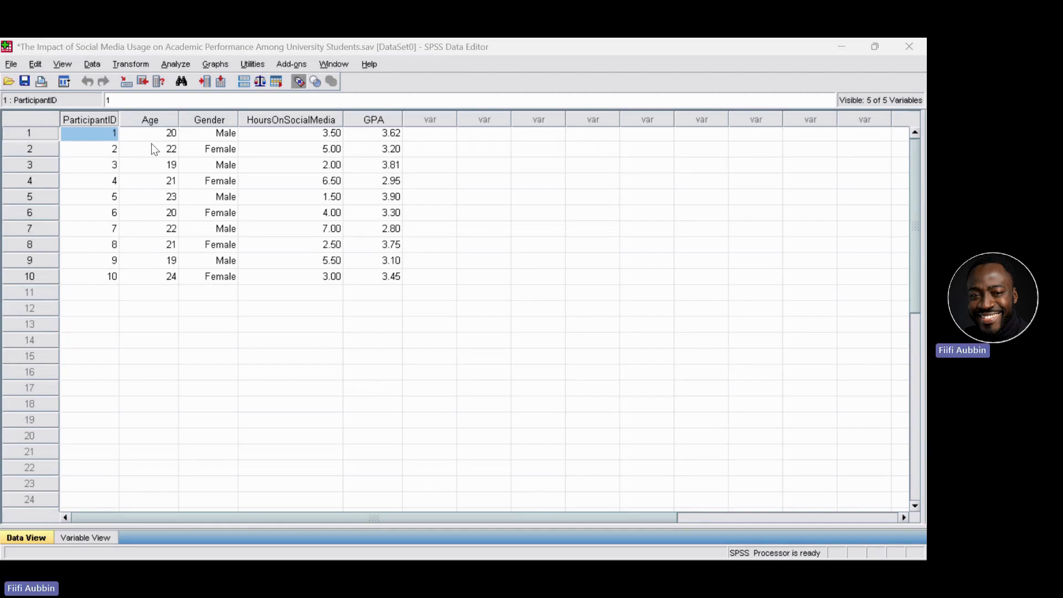
- Change the Age of participant 2 to the deliberately wrong value 220
{"action": "left_click", "coordinate": [158, 117]}
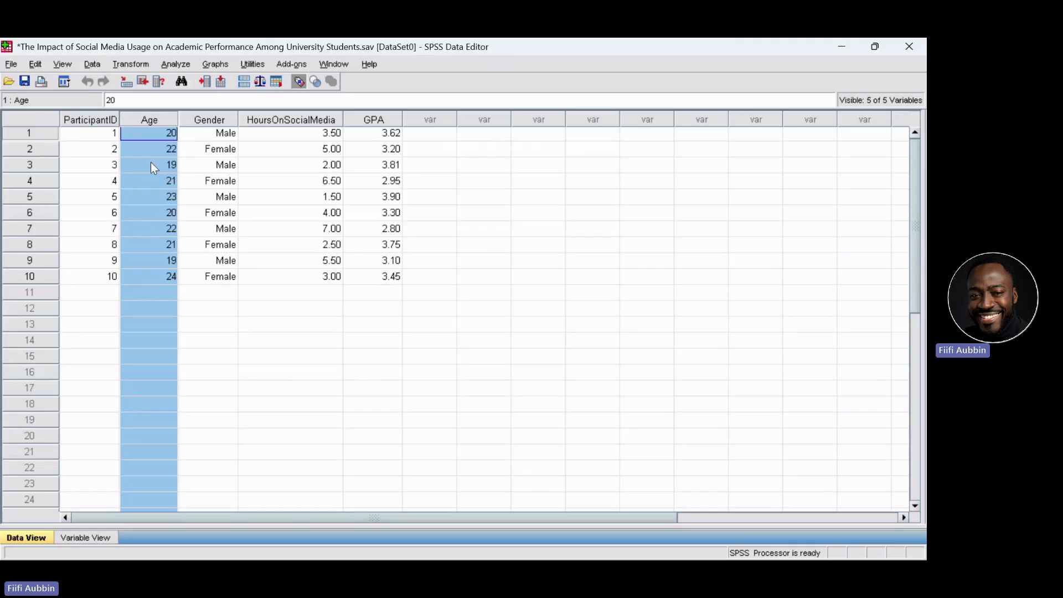
{"action": "left_click", "coordinate": [158, 195]}
{"action": "left_click", "coordinate": [165, 144]}
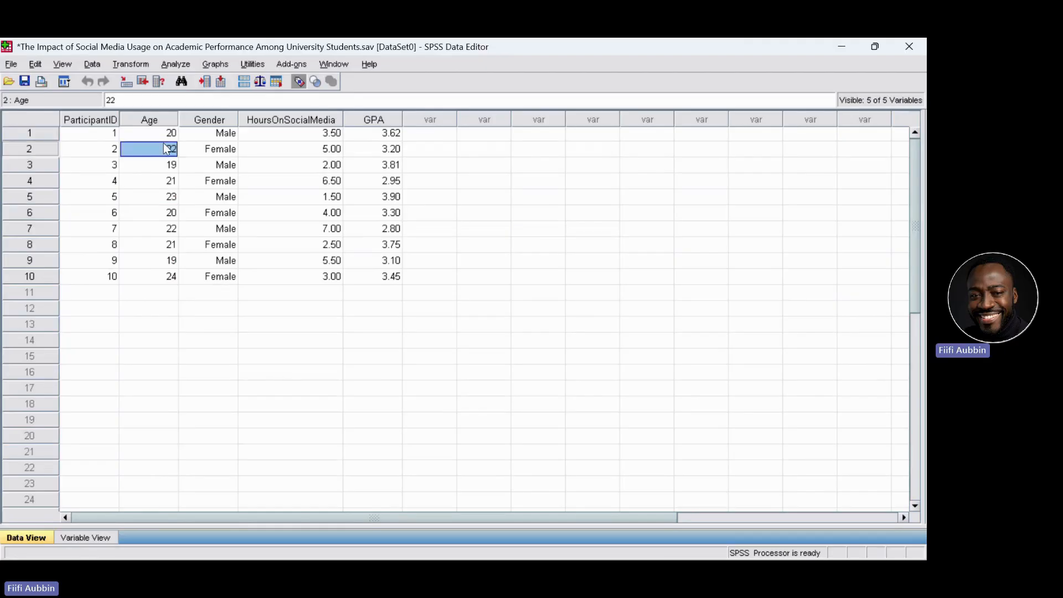
{"action": "double_click", "coordinate": [165, 145]}
{"action": "type", "text": "0"}
{"action": "key", "text": "Return"}
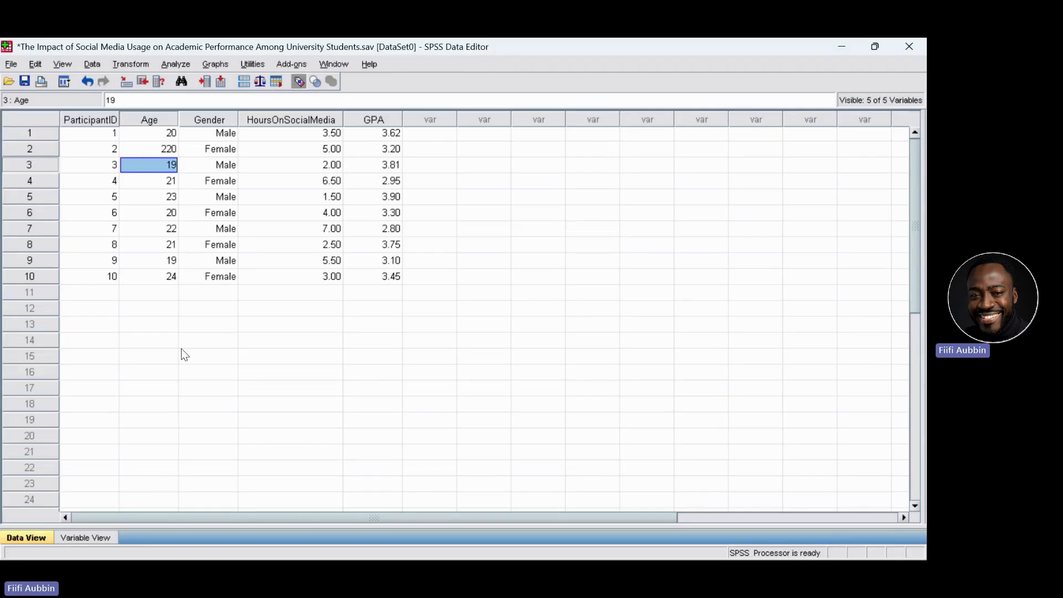
- Correct the Age of participant 2 to 22
{"action": "left_click", "coordinate": [164, 150]}
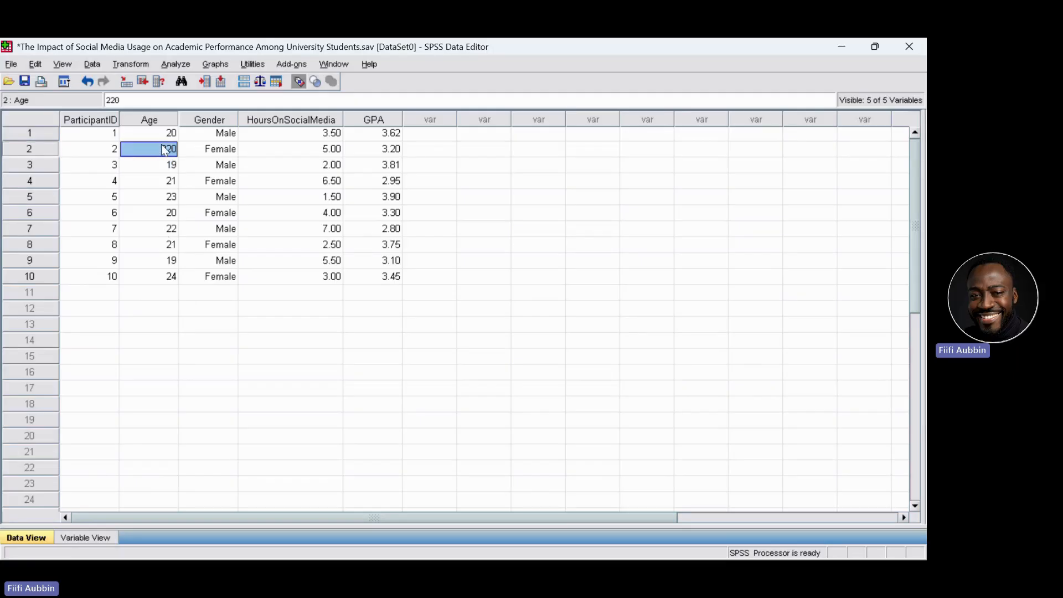
{"action": "type", "text": "22"}
{"action": "key", "text": "Return"}
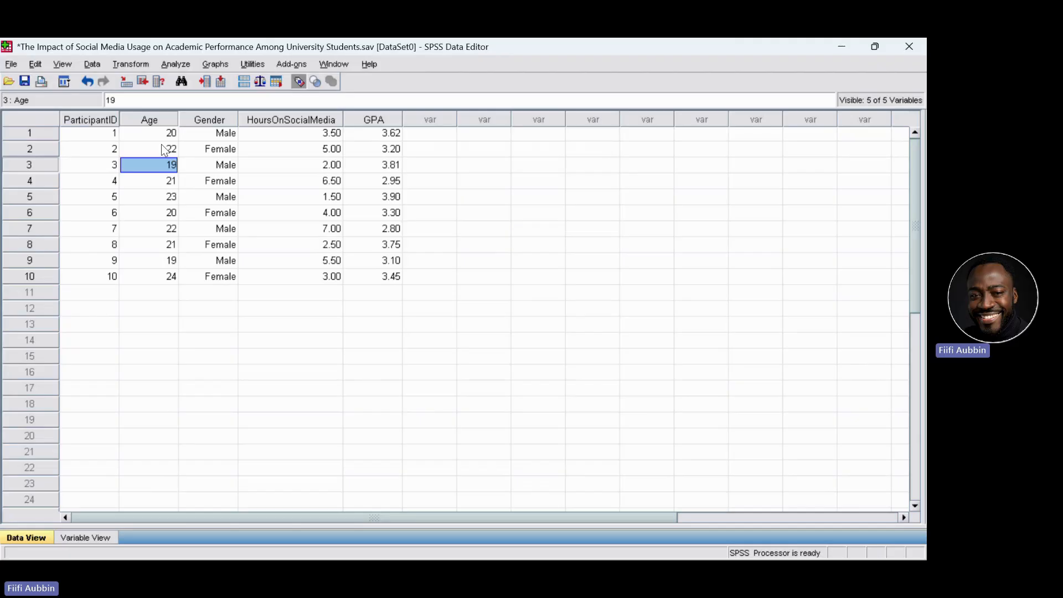
- Change the HoursOnSocialMedia value of participant 7 to the deliberately wrong value 75
{"action": "left_click", "coordinate": [295, 120]}
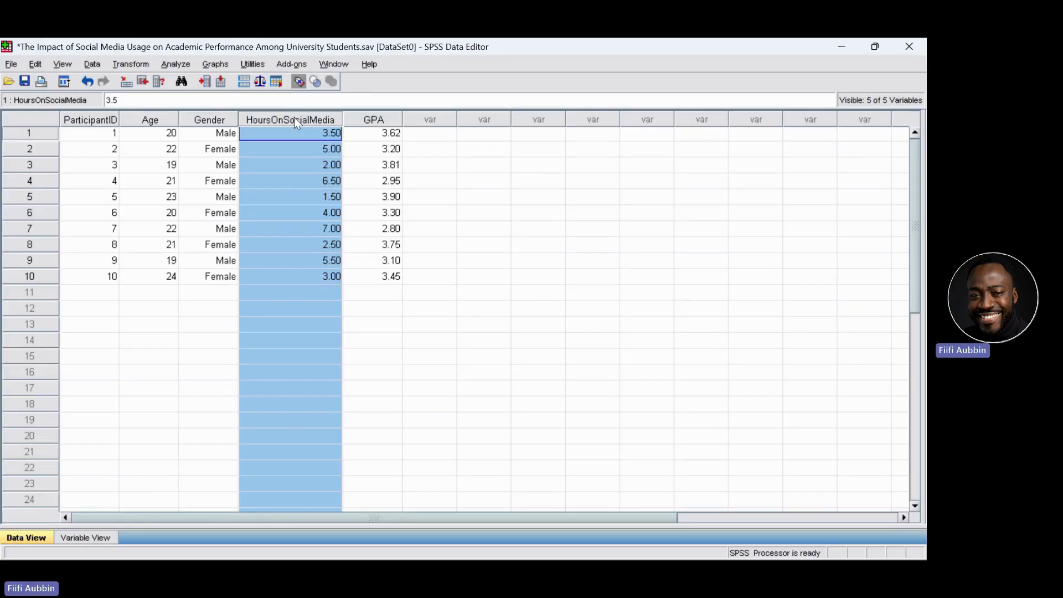
{"action": "left_click", "coordinate": [326, 229]}
{"action": "type", "text": "75"}
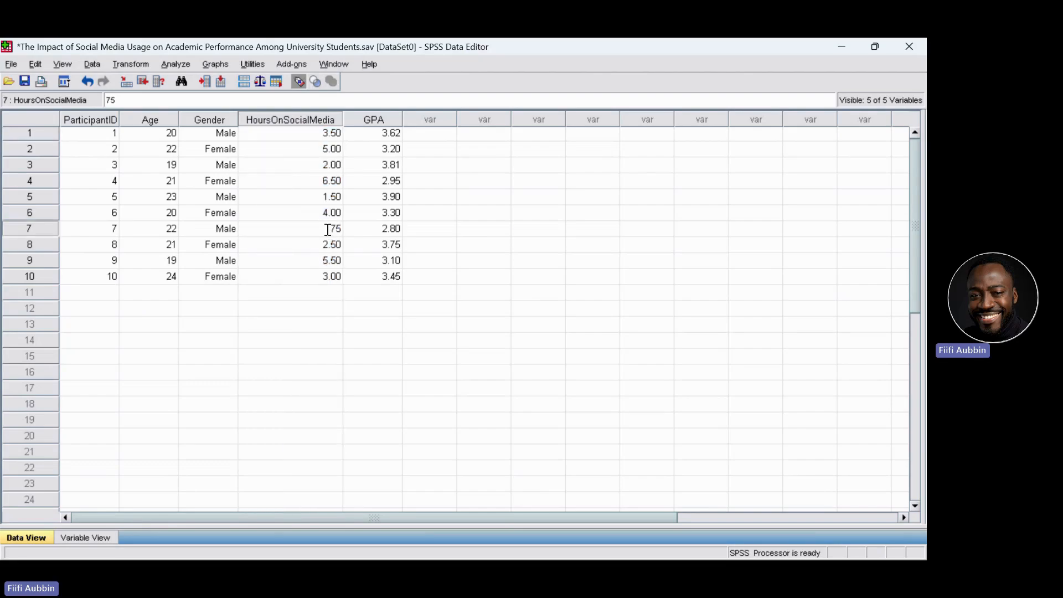
{"action": "key", "text": "Return"}
{"action": "left_click", "coordinate": [329, 325]}
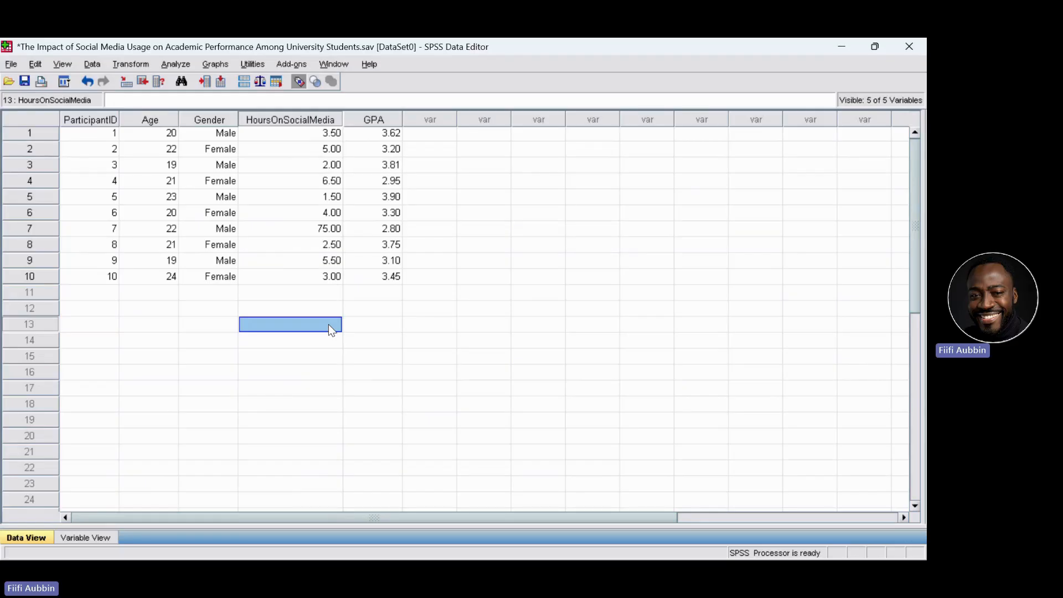
- Correct the HoursOnSocialMedia value of participant 7 to 7
{"action": "left_click", "coordinate": [326, 230]}
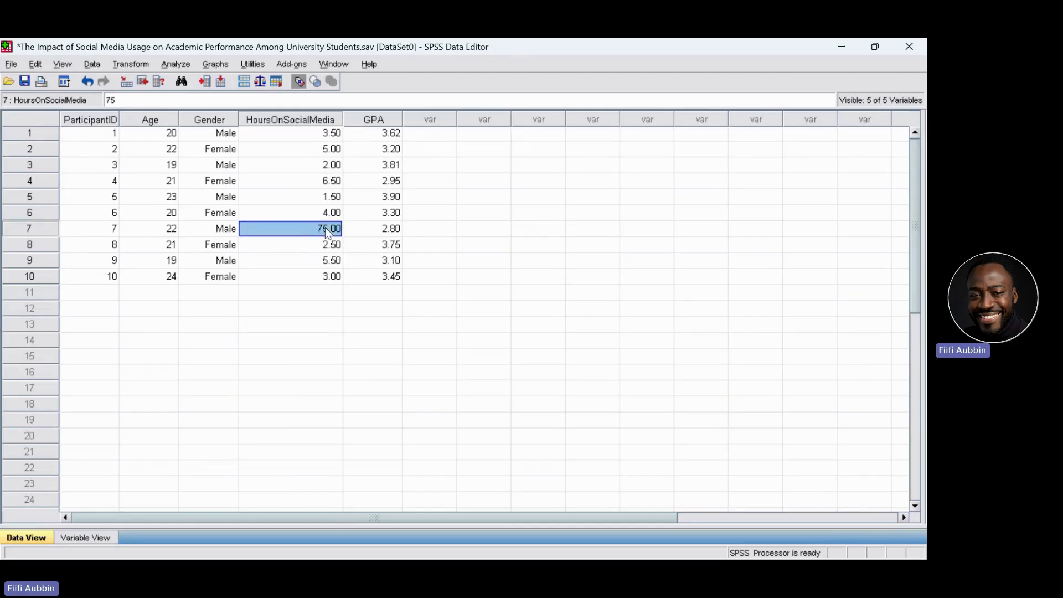
{"action": "type", "text": "7"}
{"action": "key", "text": "Return"}
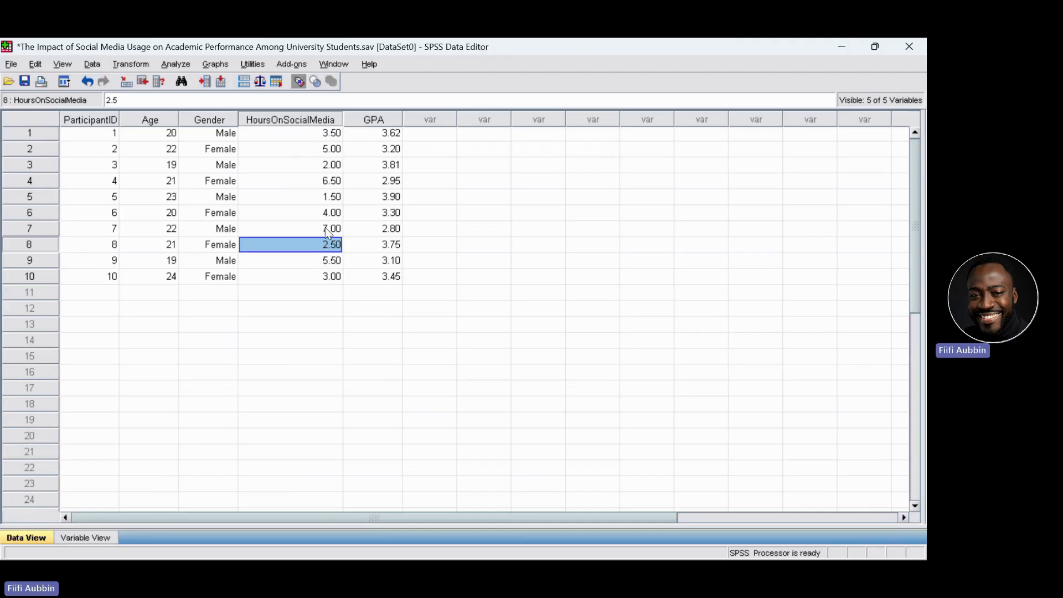
- Review the GPA and ParticipantID columns, and toggle the value labels off and back on
{"action": "left_click", "coordinate": [373, 111]}
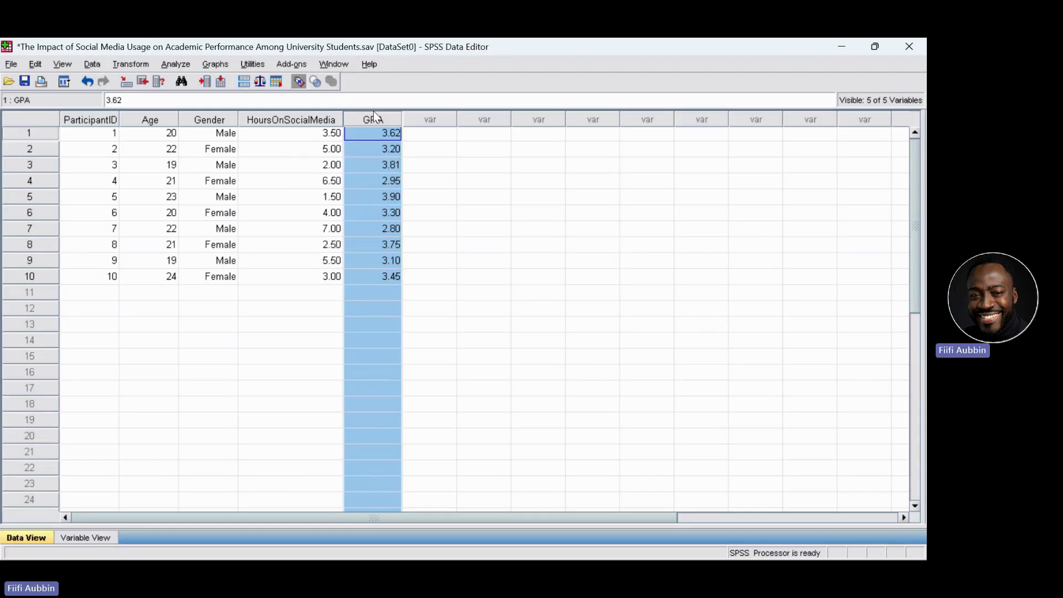
{"action": "left_click", "coordinate": [263, 338]}
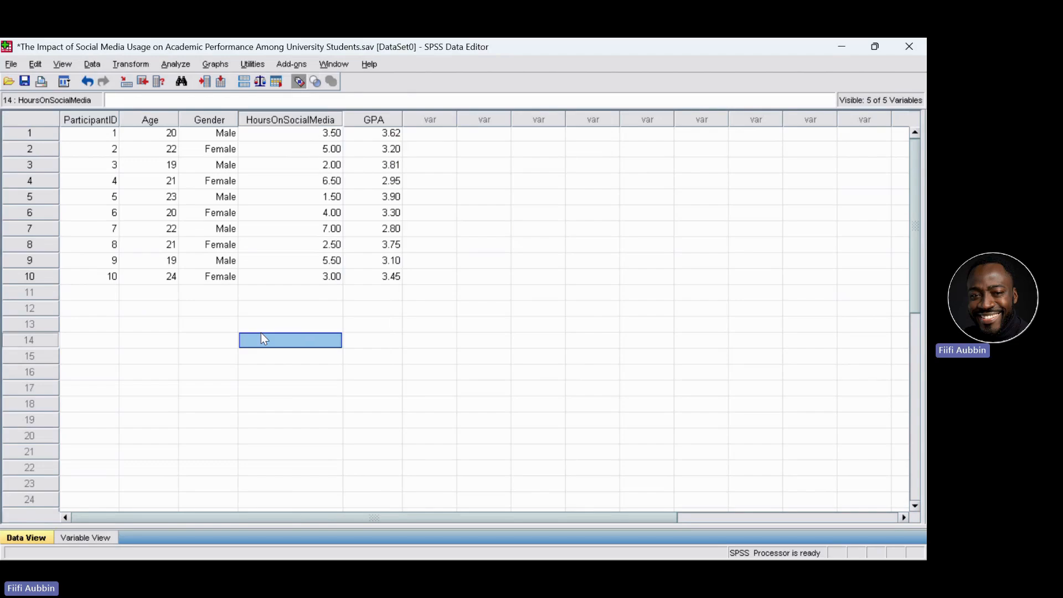
{"action": "left_click", "coordinate": [94, 123]}
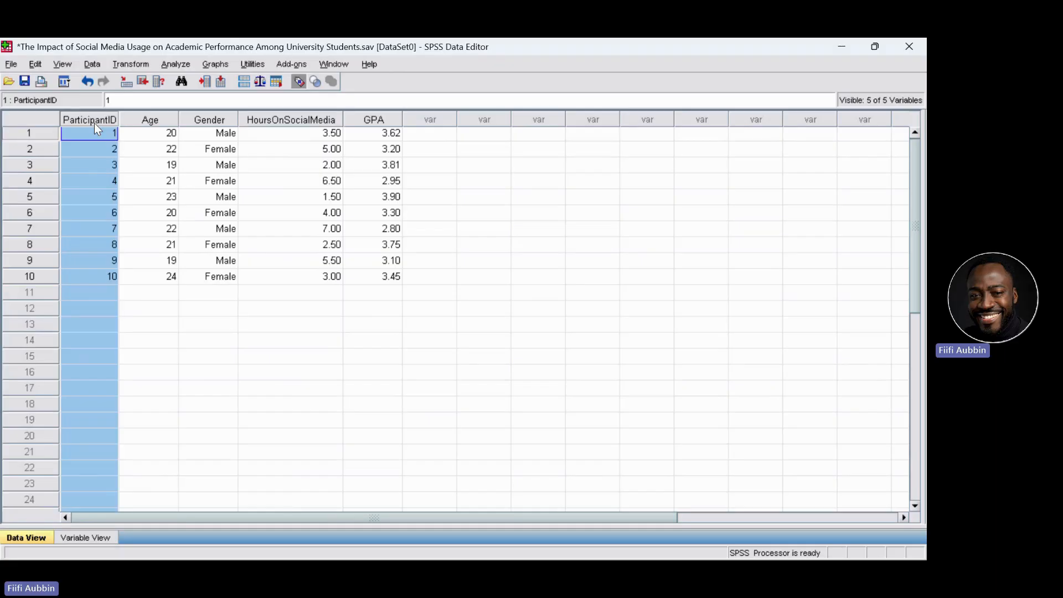
{"action": "left_click", "coordinate": [299, 83]}
{"action": "left_click", "coordinate": [299, 83]}
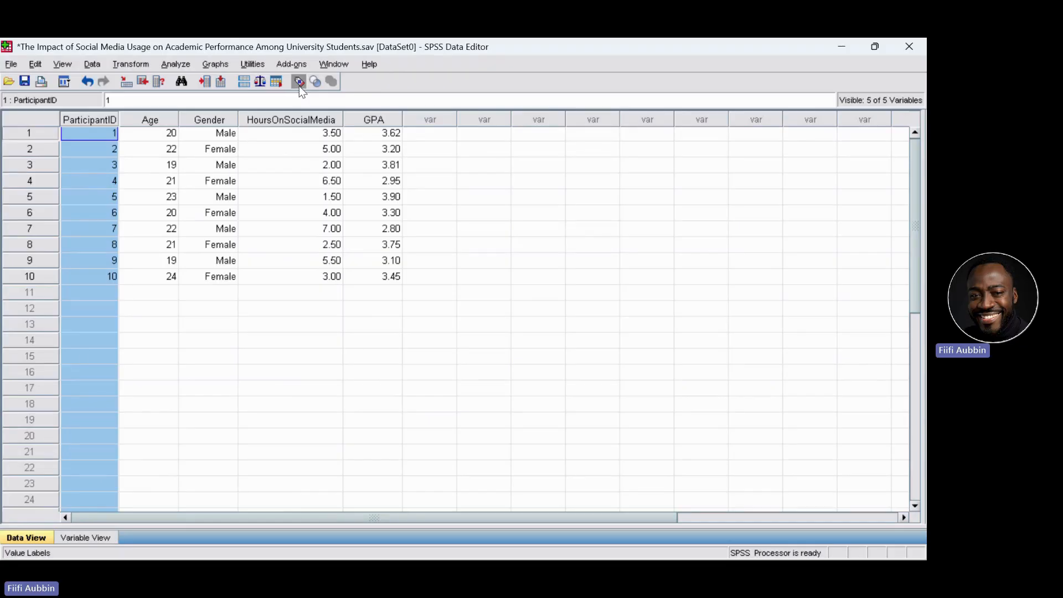
{"action": "left_click", "coordinate": [299, 83]}
{"action": "left_click", "coordinate": [299, 84]}
- Review the Sort Cases settings and close them without sorting again
{"action": "left_click", "coordinate": [102, 66]}
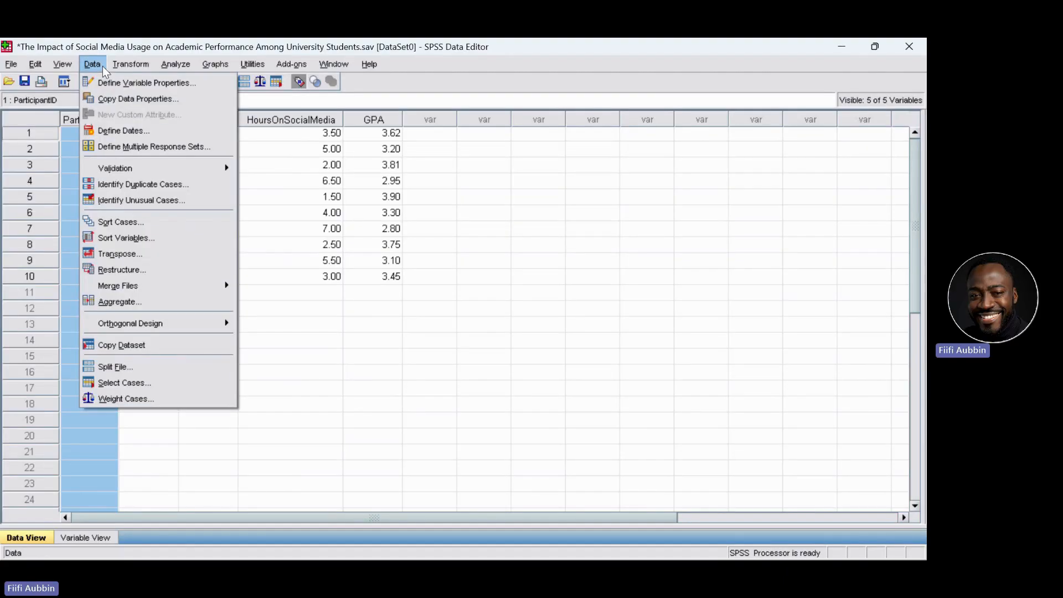
{"action": "left_click", "coordinate": [120, 223]}
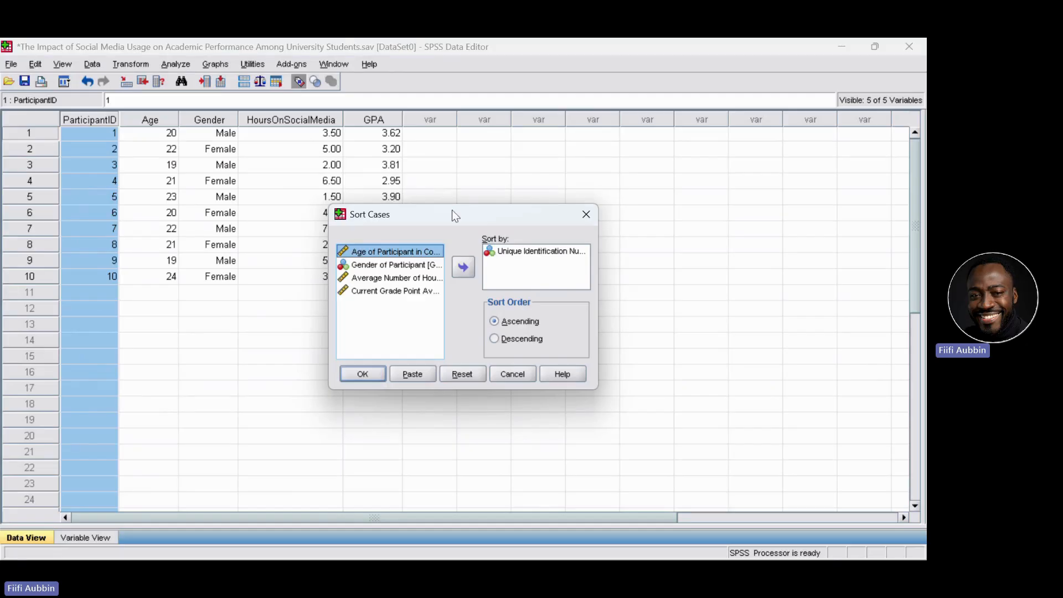
{"action": "left_click", "coordinate": [587, 213]}
{"action": "left_click", "coordinate": [186, 357]}
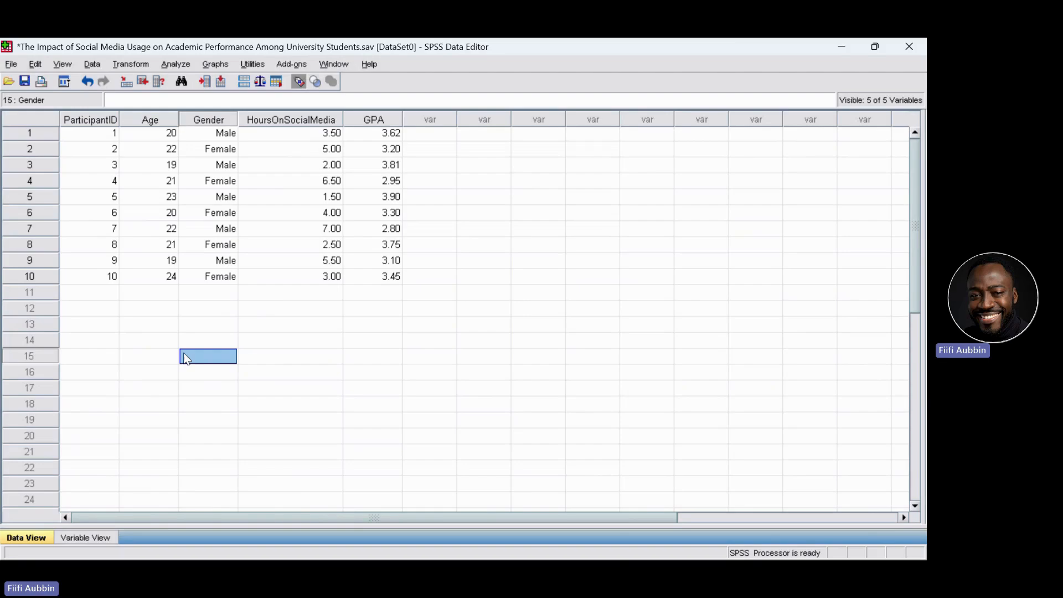
- Start saving the dataset as a new file named Social_Media_Study_Clean
{"action": "left_click", "coordinate": [11, 64]}
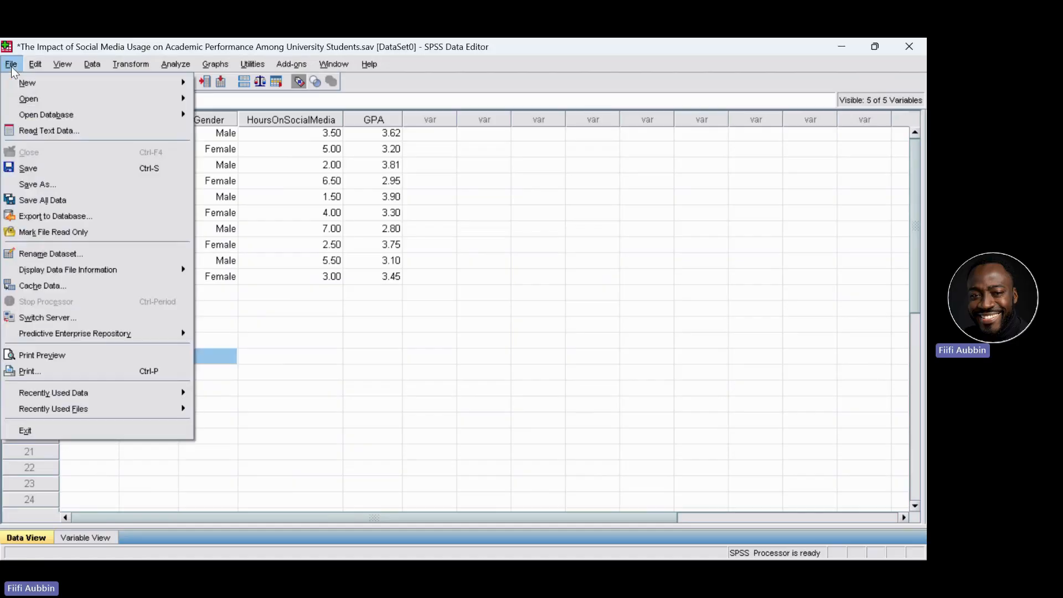
{"action": "left_click", "coordinate": [45, 186]}
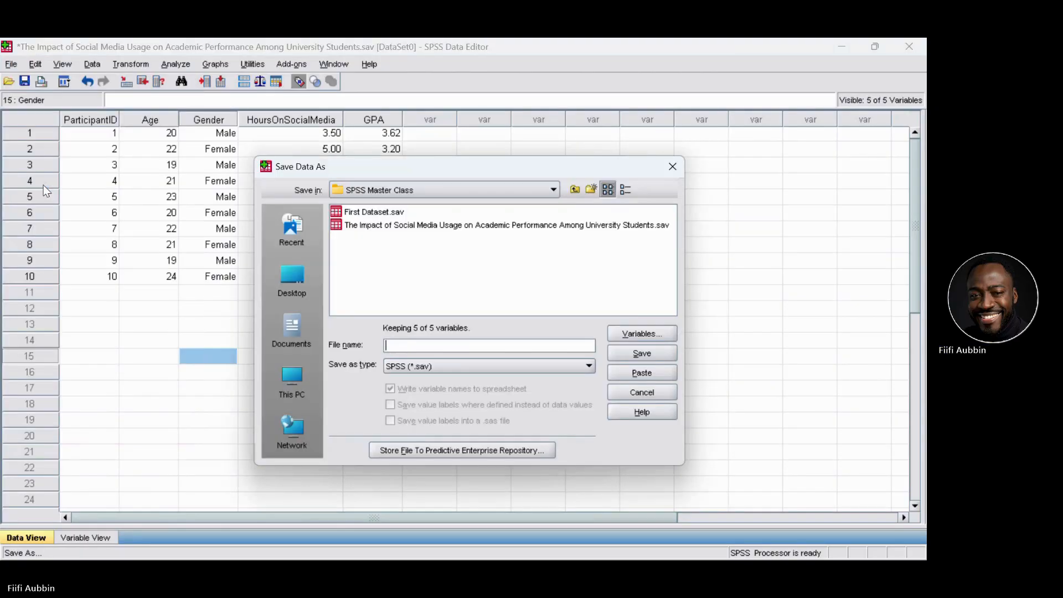
{"action": "type", "text": "So"}
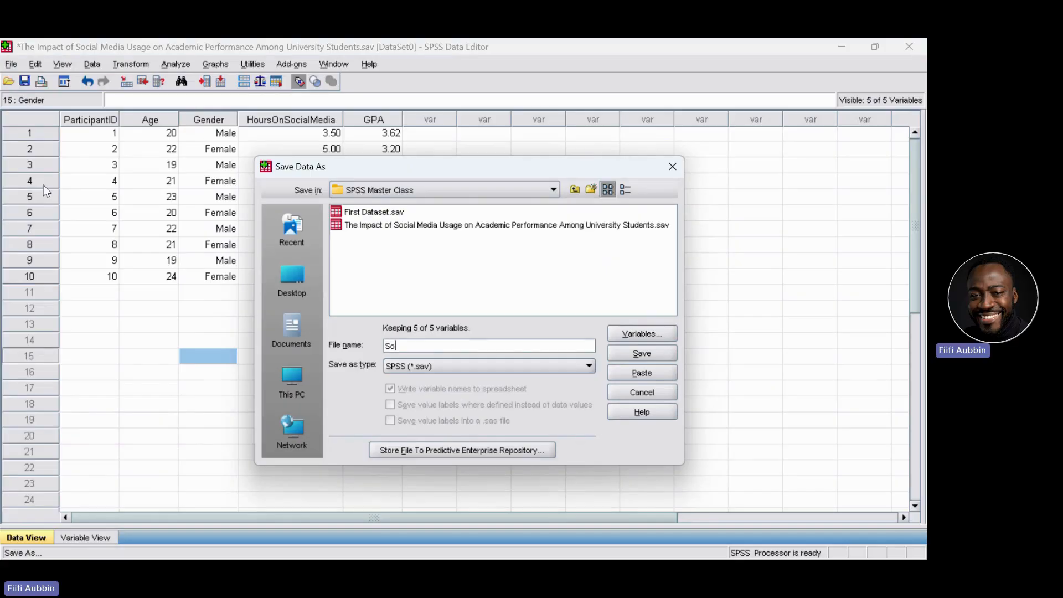
{"action": "type", "text": "cial_Medi"}
{"action": "type", "text": "a_Study_Clean"}
- Choose the SPSS Master Class folder in Documents as the location and save the dataset there in SPSS (*.sav) format
{"action": "left_click", "coordinate": [553, 190]}
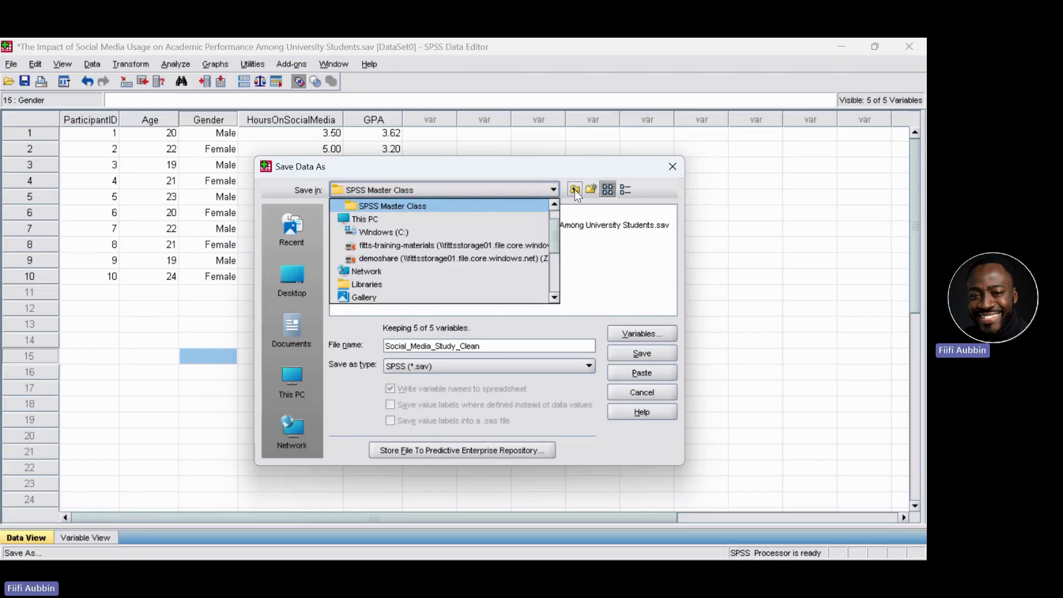
{"action": "left_click", "coordinate": [575, 190]}
{"action": "left_click", "coordinate": [575, 190]}
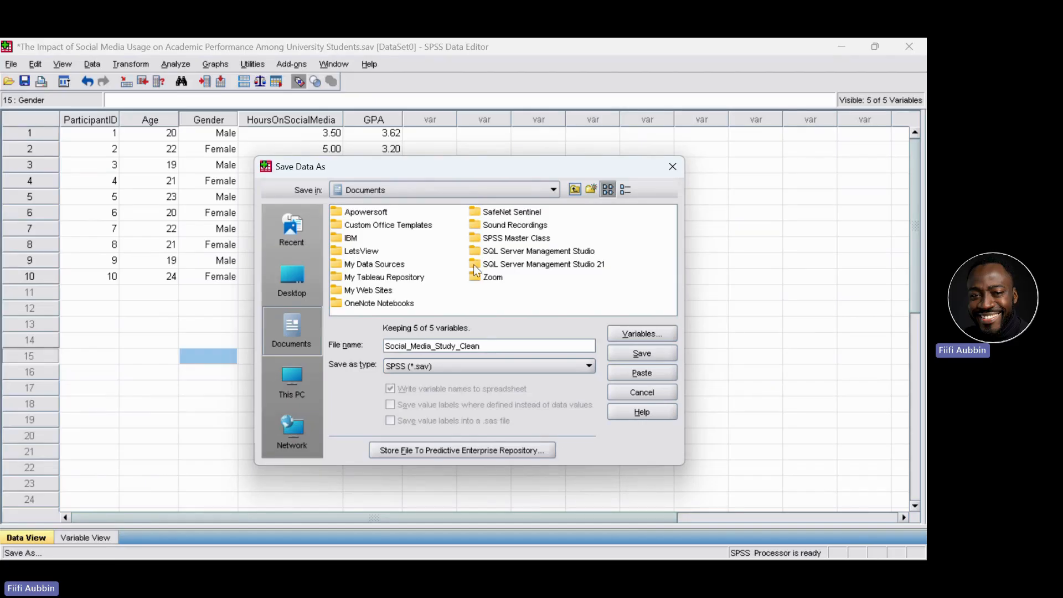
{"action": "left_click", "coordinate": [527, 237]}
{"action": "double_click", "coordinate": [526, 238]}
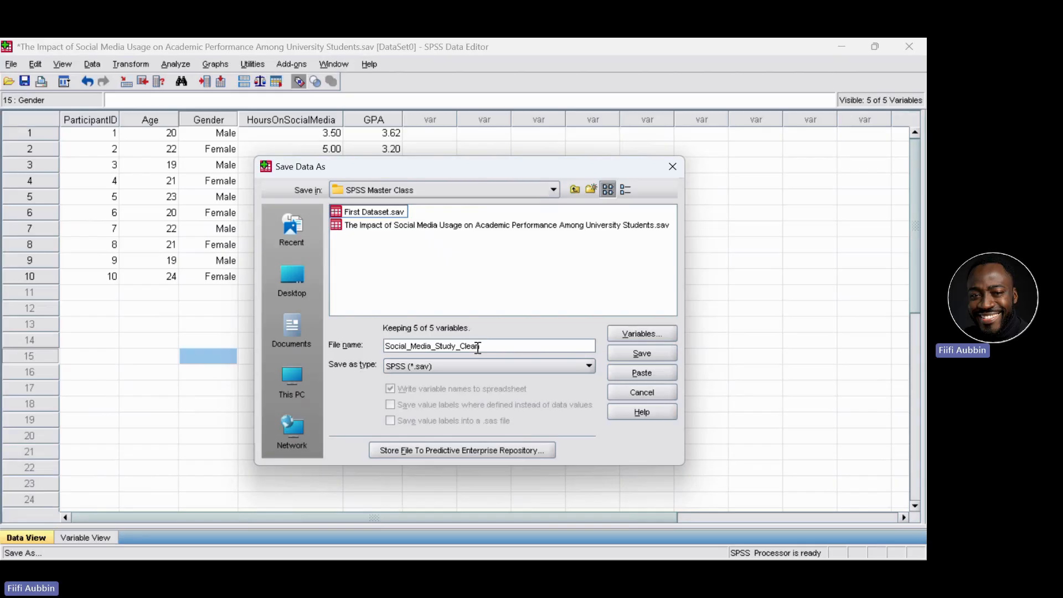
{"action": "left_click", "coordinate": [634, 353]}
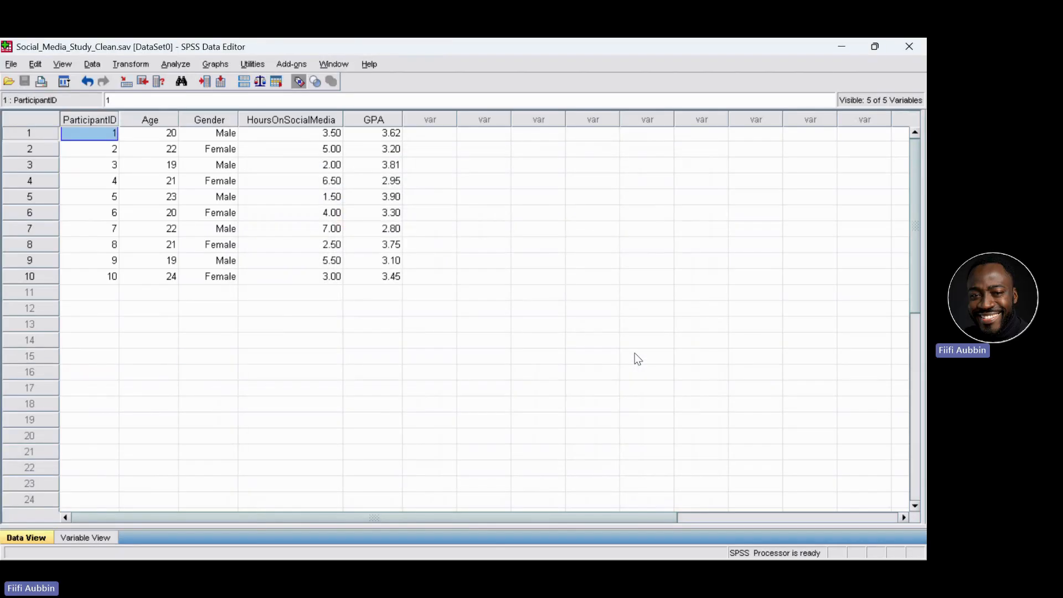